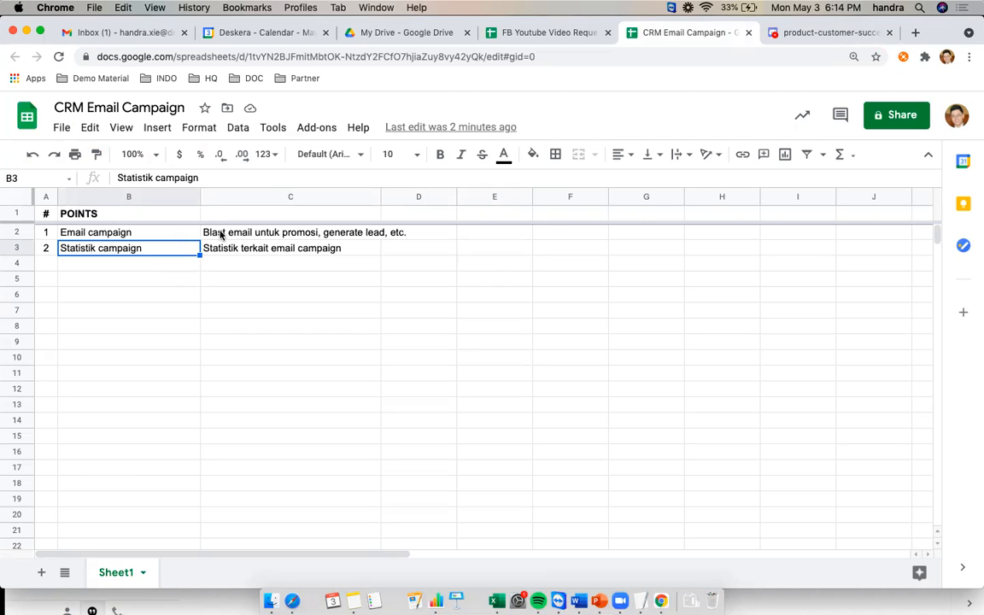
# Read the Email campaign description in cell C2, then switch to the Deskera Sales window
pyautogui.click(307, 238)
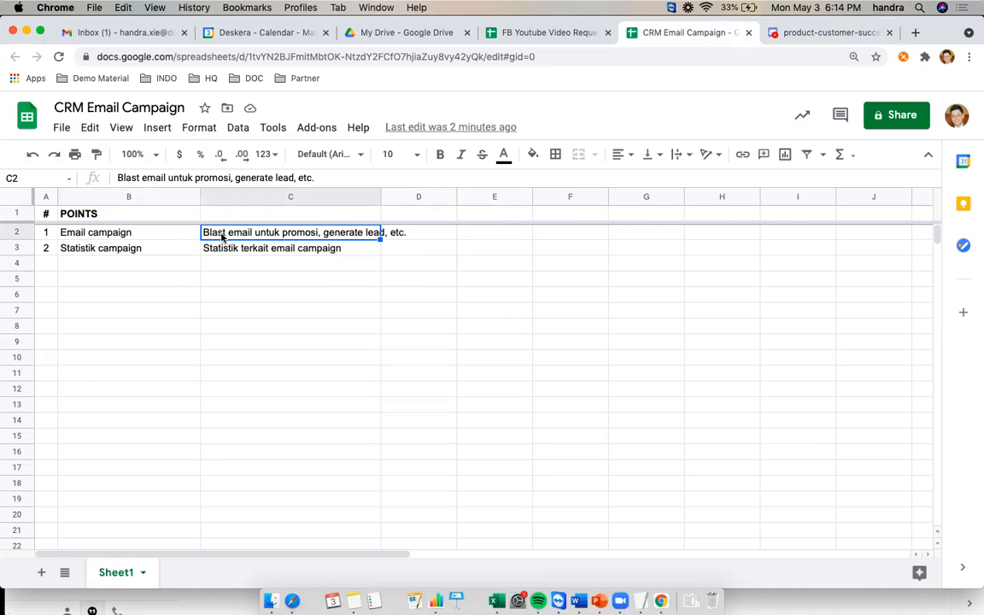
pyautogui.press('super+grave')
pyautogui.press('super+grave')
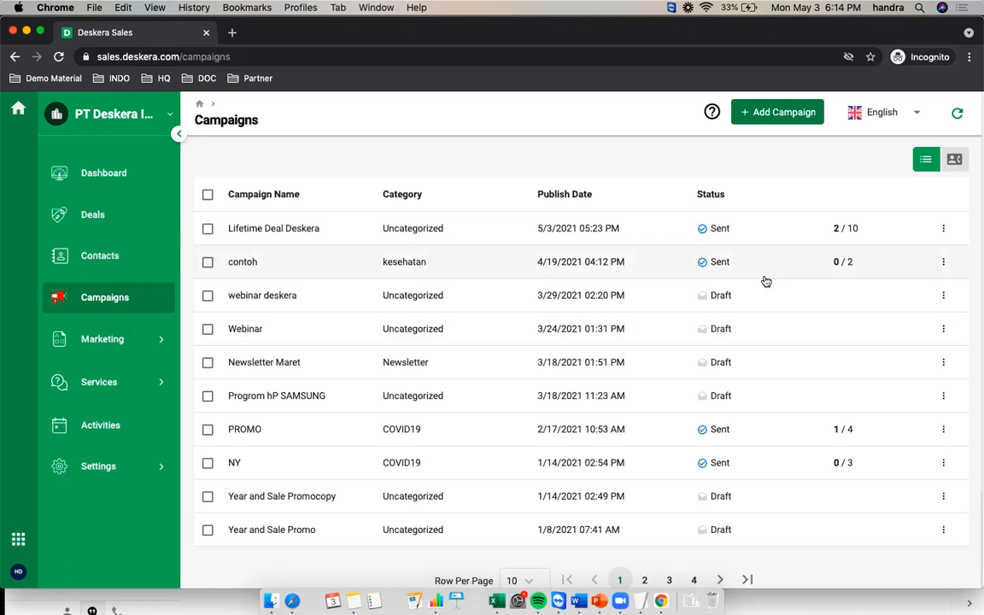
# Check the 2 / 10 Seen By count and open Lifetime Deal Deskera's Email Tracking Detail
pyautogui.moveTo(837, 231)
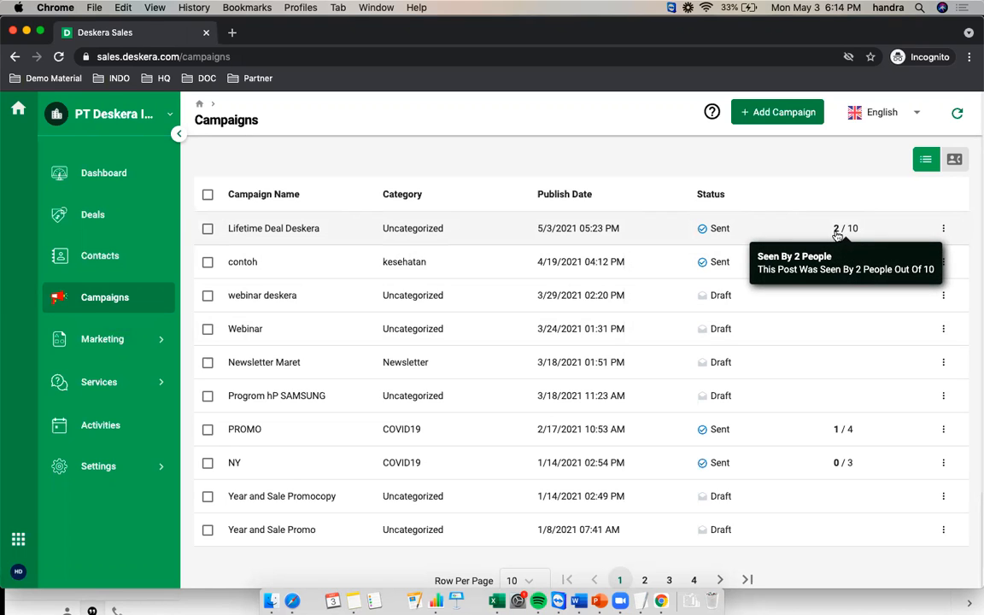
pyautogui.click(482, 233)
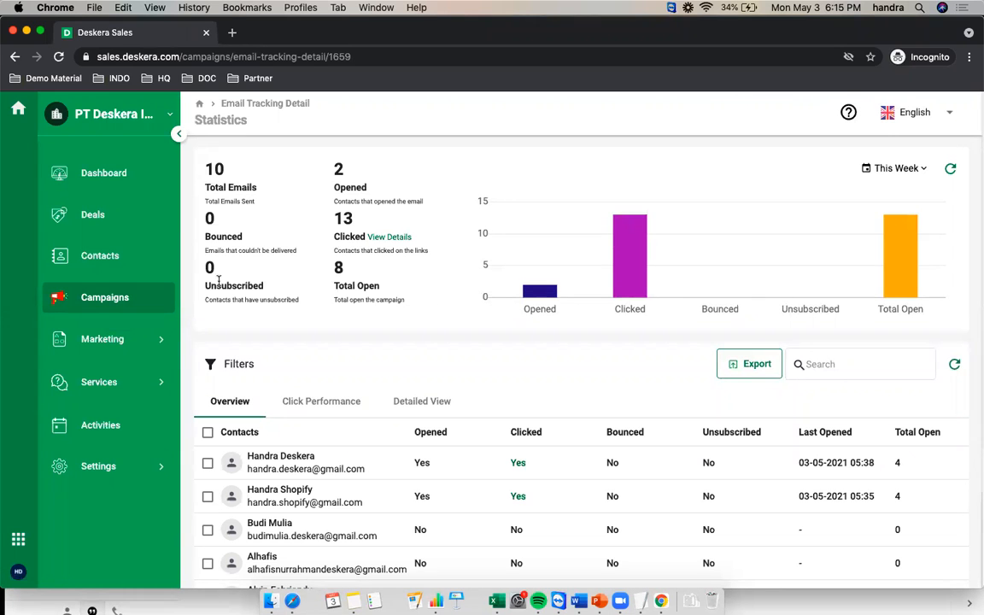
pyautogui.scroll(-4, 422, 260)
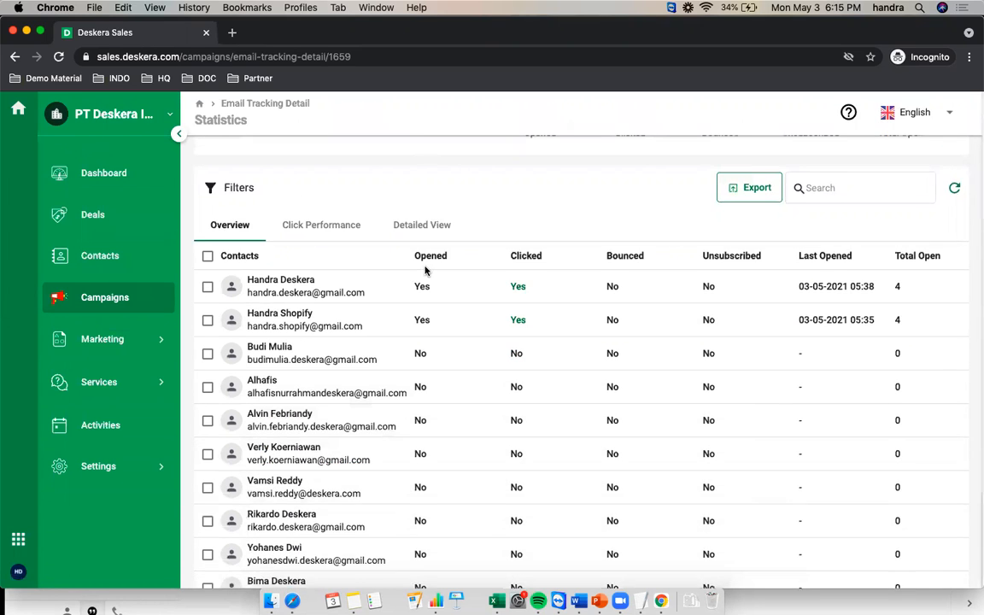
pyautogui.scroll(4, 427, 267)
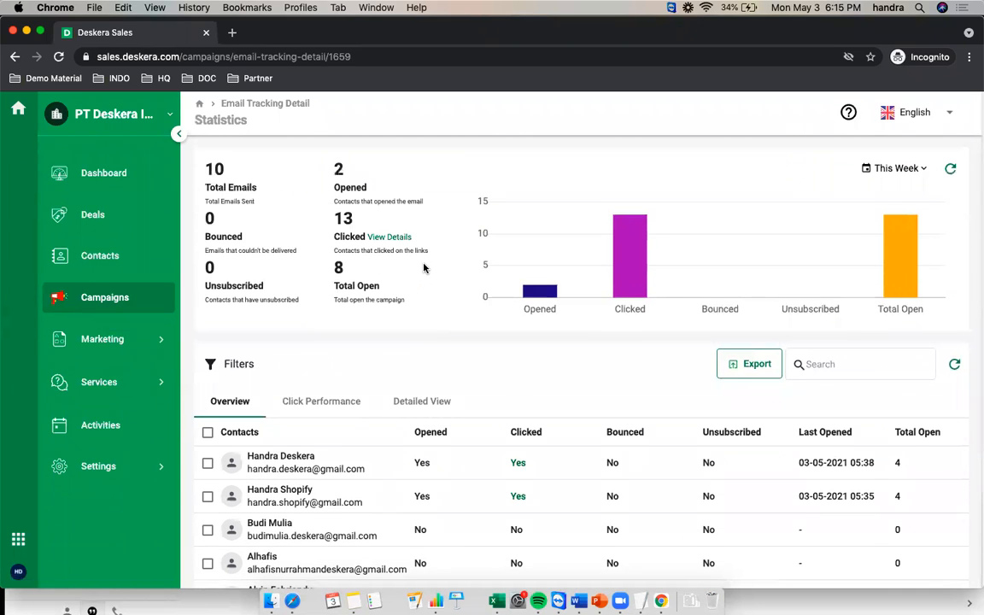
pyautogui.moveTo(207, 167); pyautogui.dragTo(226, 168)
pyautogui.click(335, 184)
pyautogui.moveTo(334, 168); pyautogui.dragTo(373, 188)
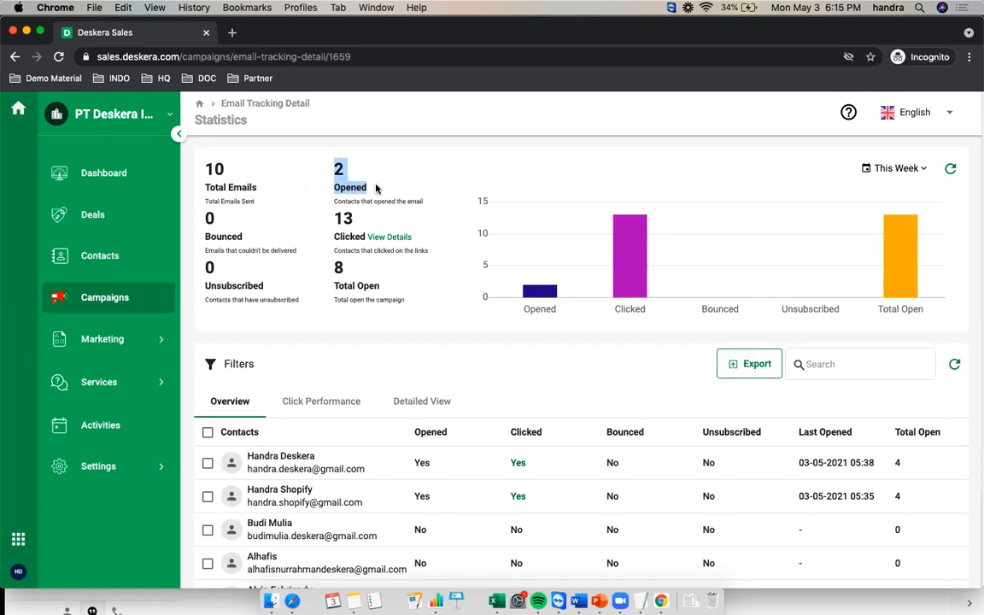
pyautogui.scroll(-1, 399, 199)
pyautogui.scroll(1, 404, 199)
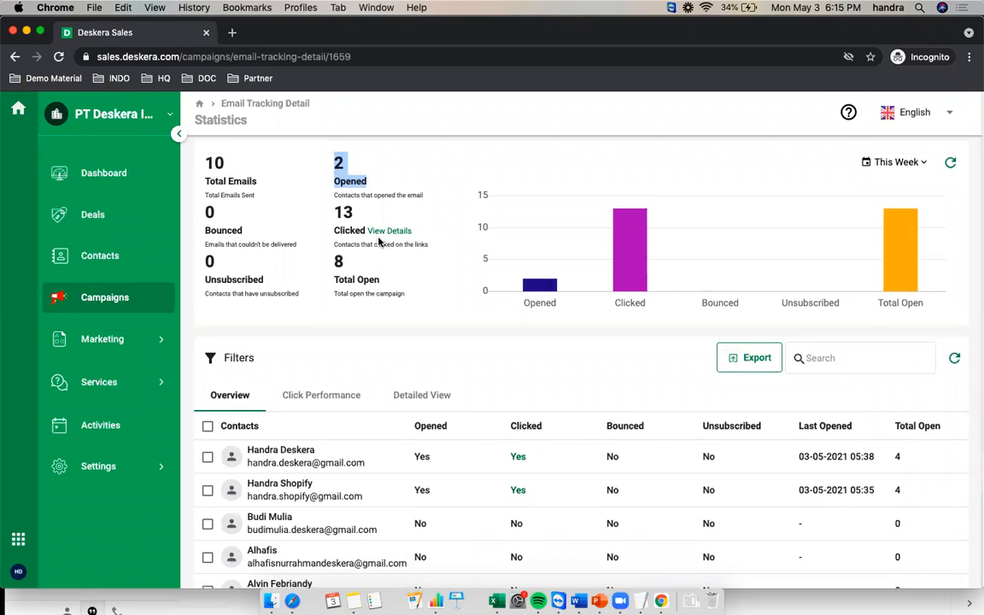
pyautogui.doubleClick(340, 214)
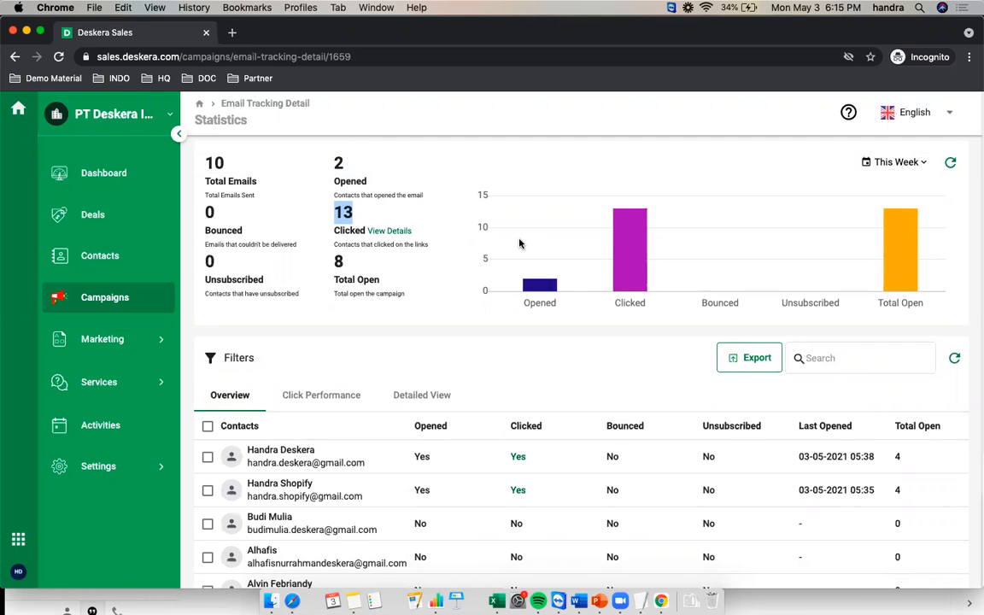
pyautogui.doubleClick(345, 264)
pyautogui.moveTo(347, 265); pyautogui.dragTo(382, 283)
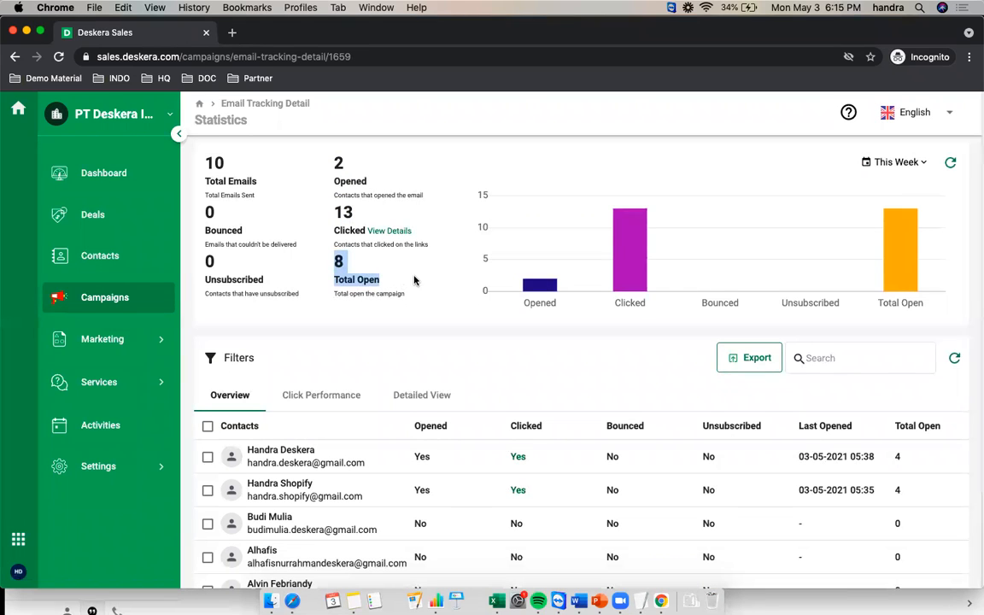
pyautogui.click(414, 277)
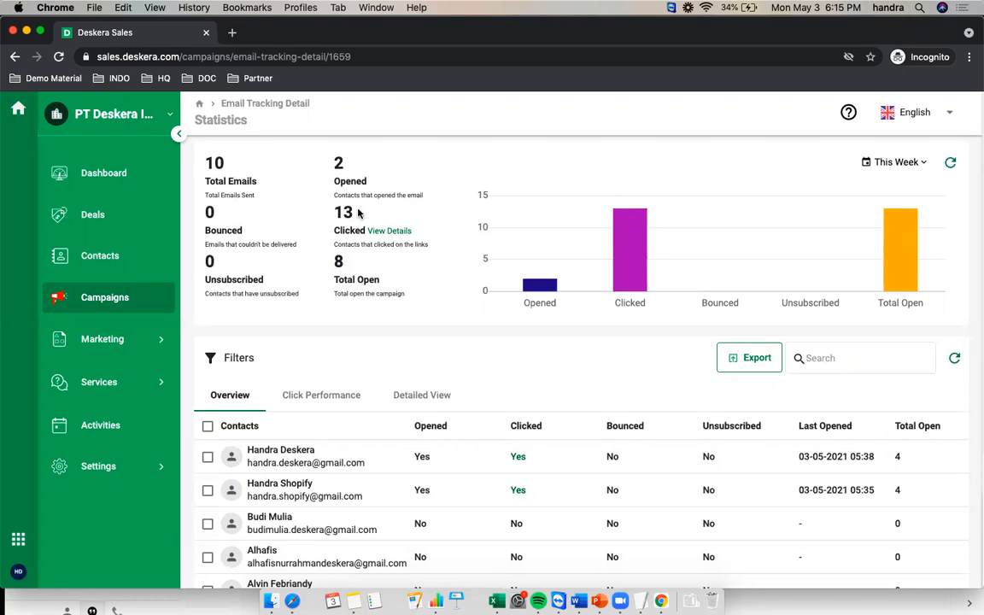
pyautogui.moveTo(335, 154); pyautogui.dragTo(352, 161)
pyautogui.moveTo(381, 280); pyautogui.dragTo(336, 280)
# Look through the Overview contacts table, then show the per-link Click Performance results
pyautogui.click(387, 285)
pyautogui.scroll(-1, 427, 325)
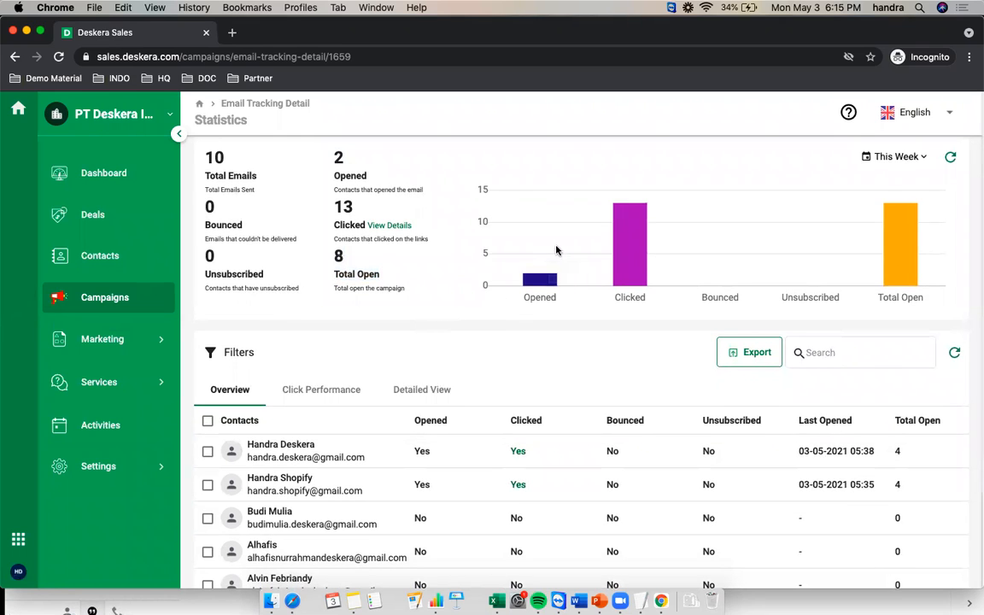
pyautogui.scroll(-5, 657, 346)
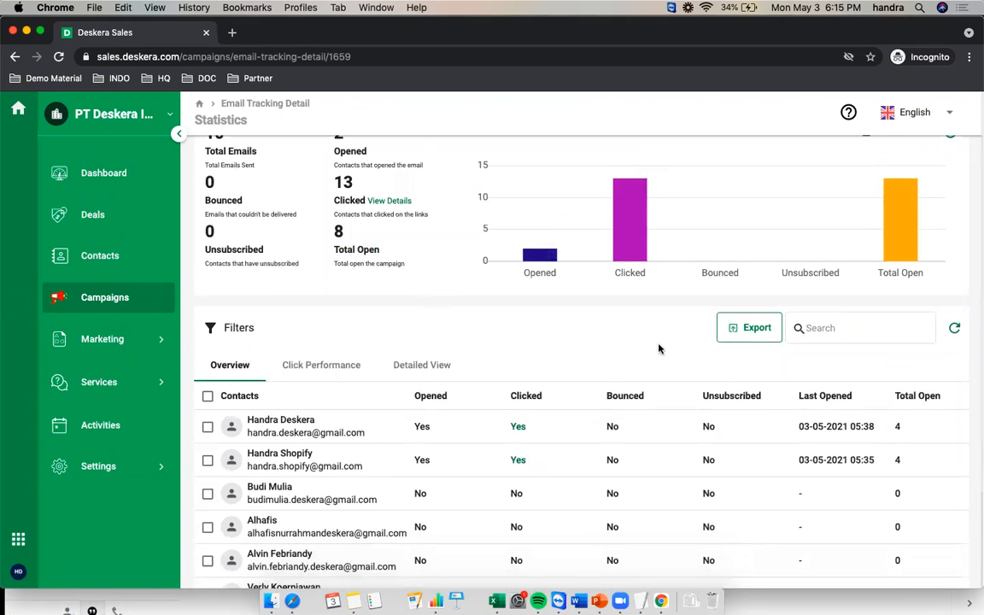
pyautogui.scroll(-2, 588, 374)
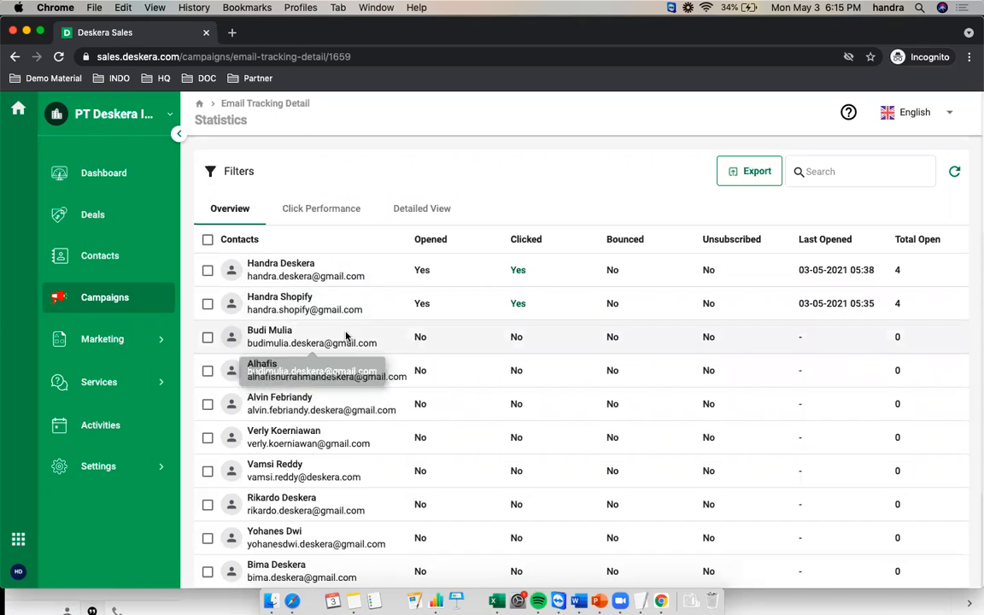
pyautogui.scroll(6, 346, 345)
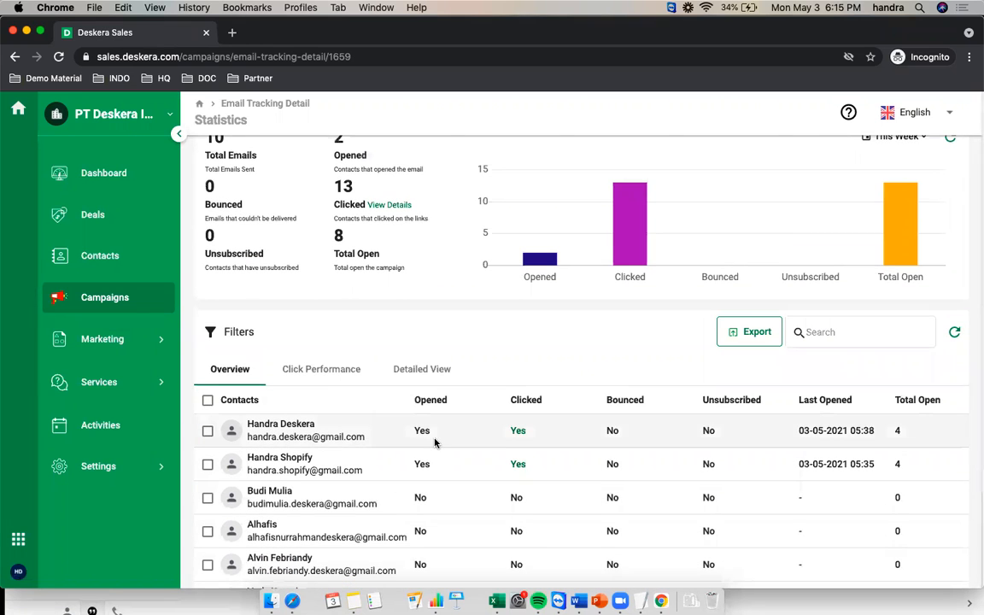
pyautogui.scroll(-1, 434, 438)
pyautogui.scroll(-1, 442, 432)
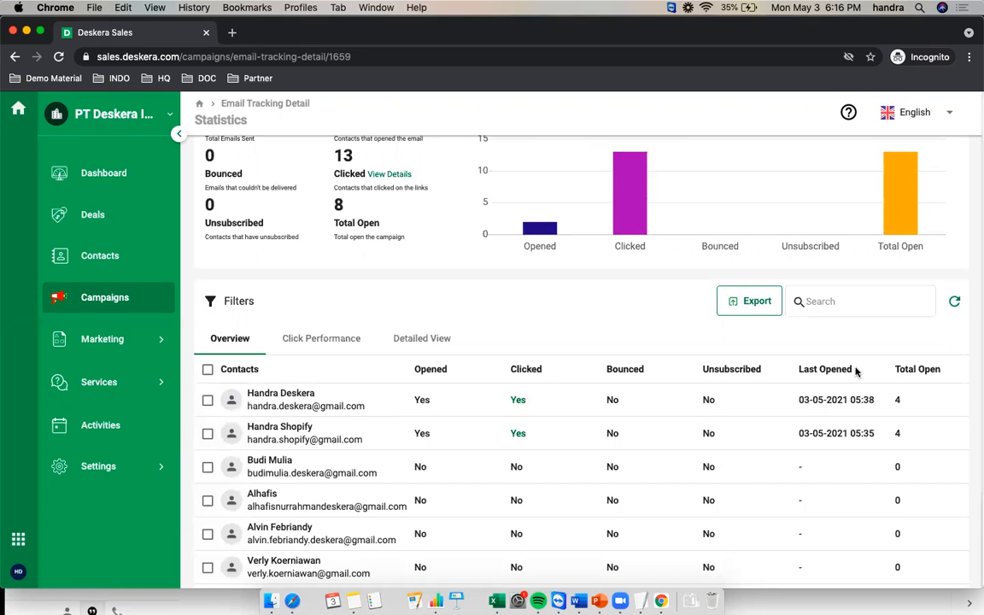
pyautogui.scroll(-1, 801, 369)
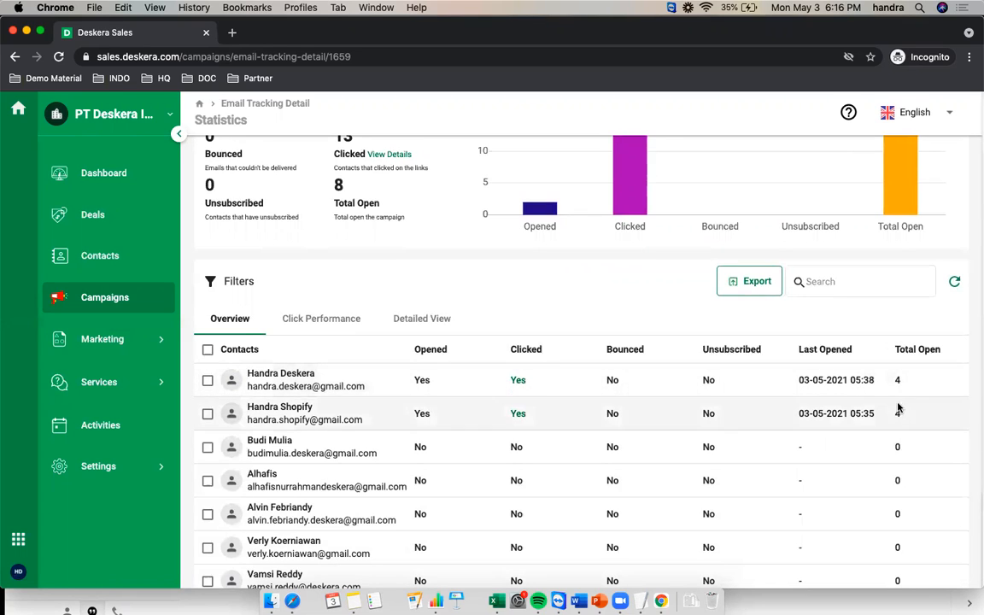
pyautogui.scroll(3, 900, 374)
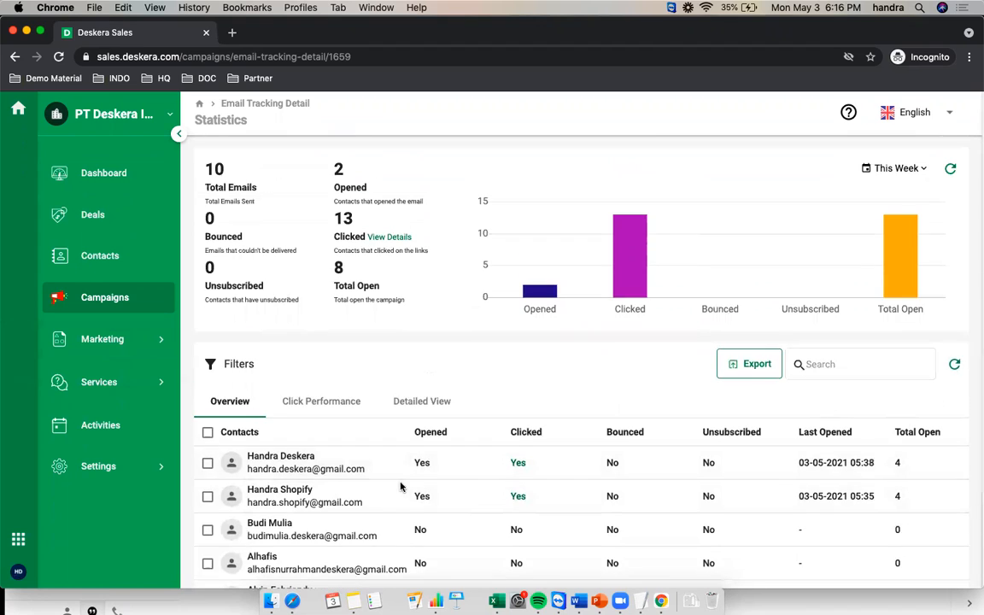
pyautogui.click(323, 405)
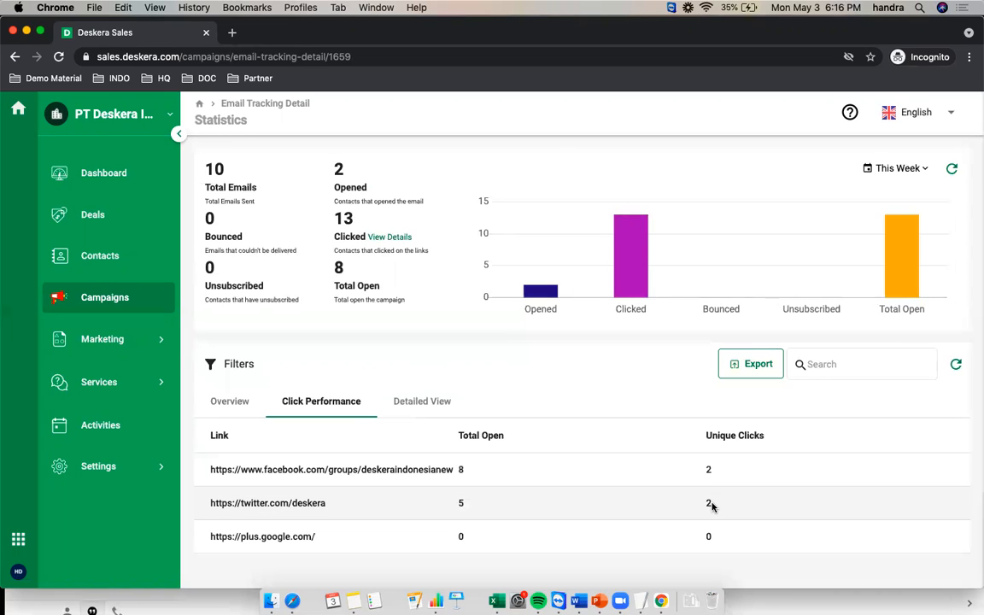
# Review the Detailed View of who clicked each link and when, then return to Overview
pyautogui.click(410, 400)
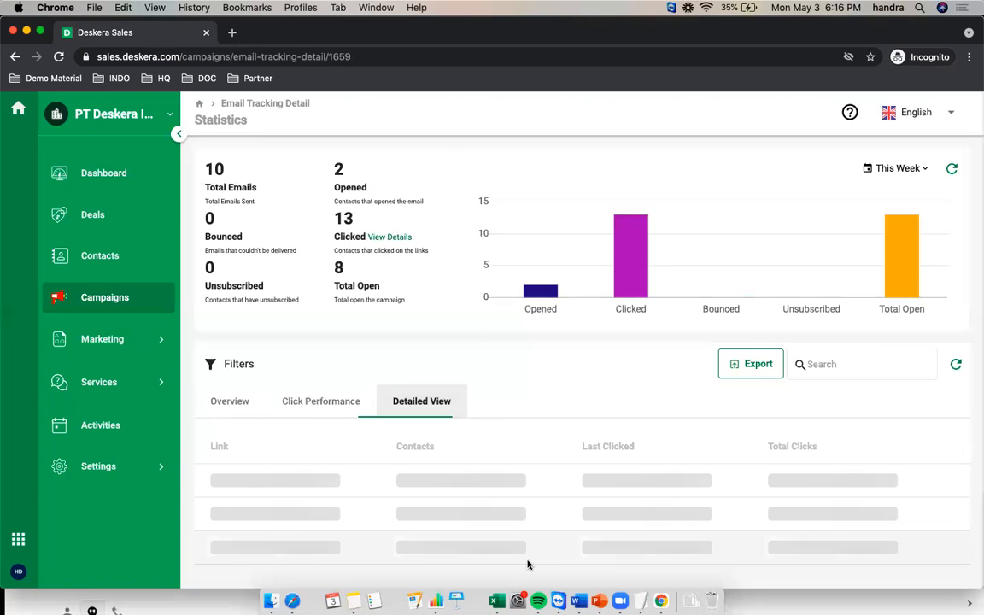
pyautogui.scroll(-1, 524, 453)
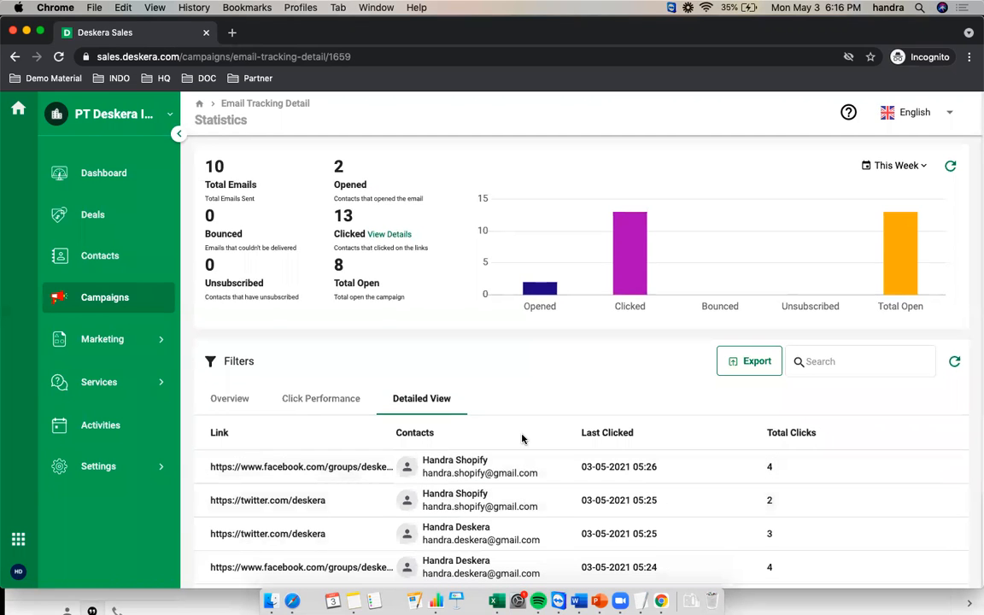
pyautogui.scroll(-2, 507, 422)
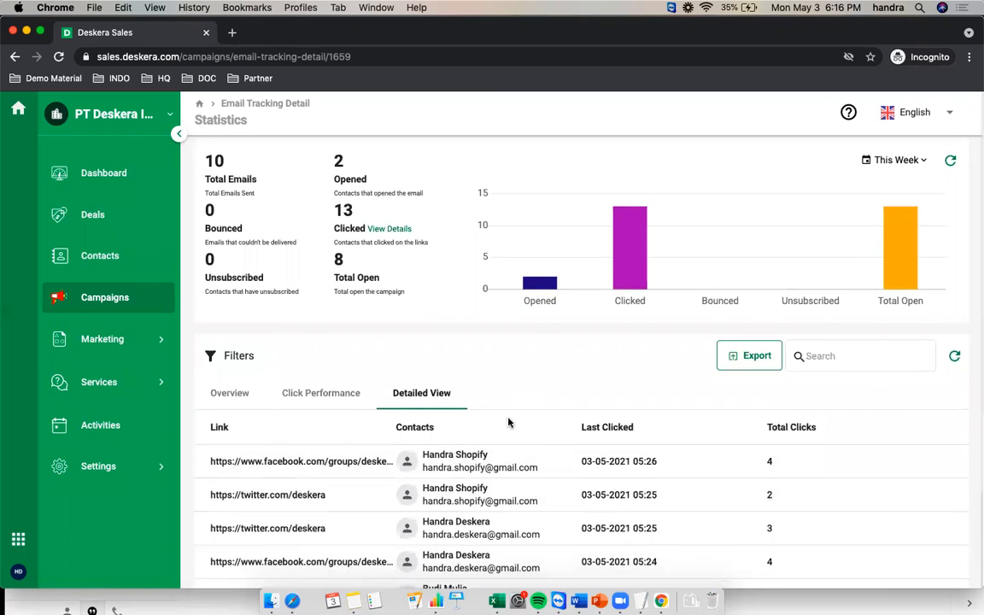
pyautogui.scroll(-3, 494, 461)
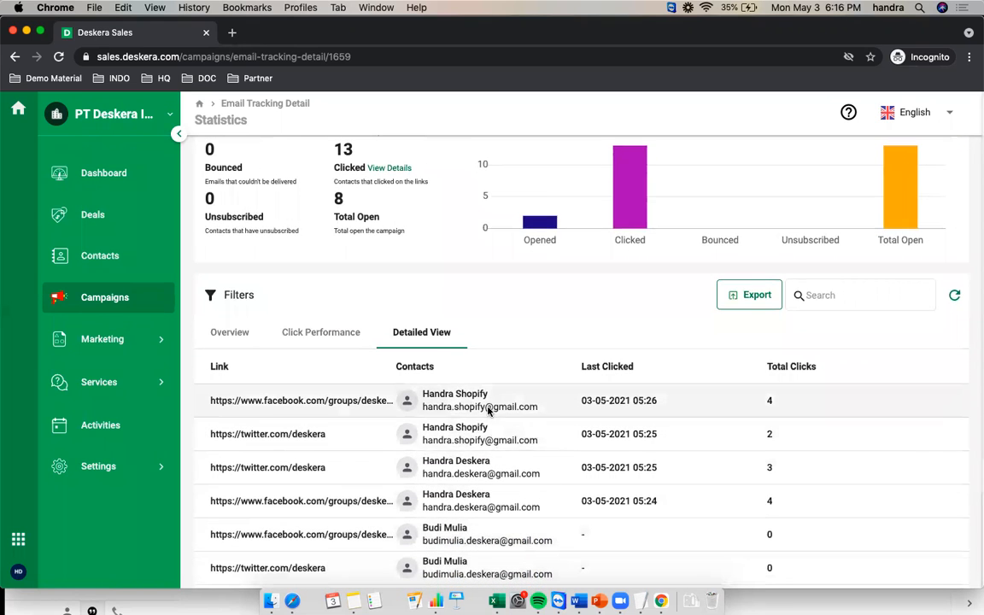
pyautogui.scroll(-2, 410, 376)
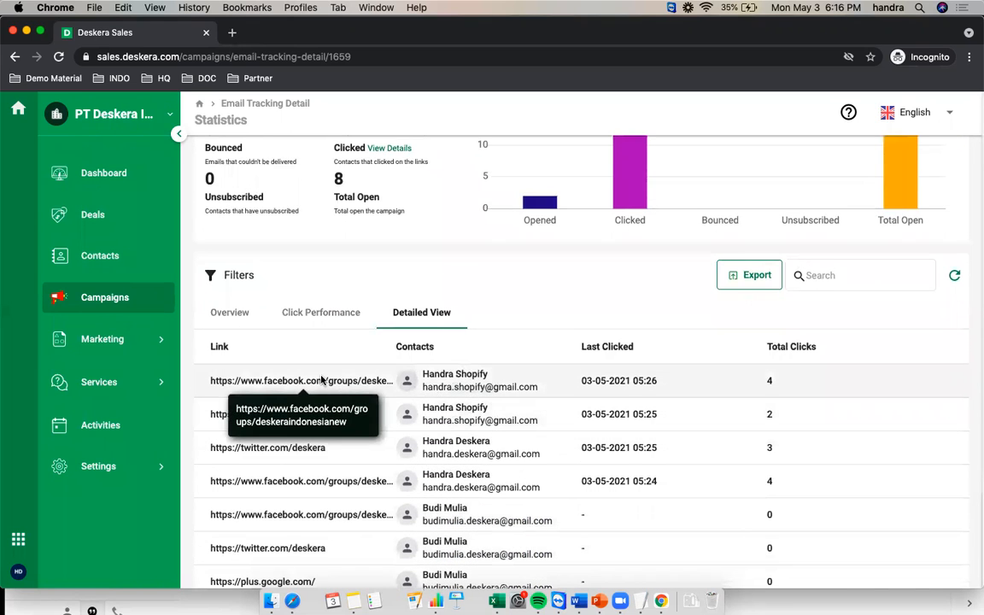
pyautogui.scroll(-3, 322, 385)
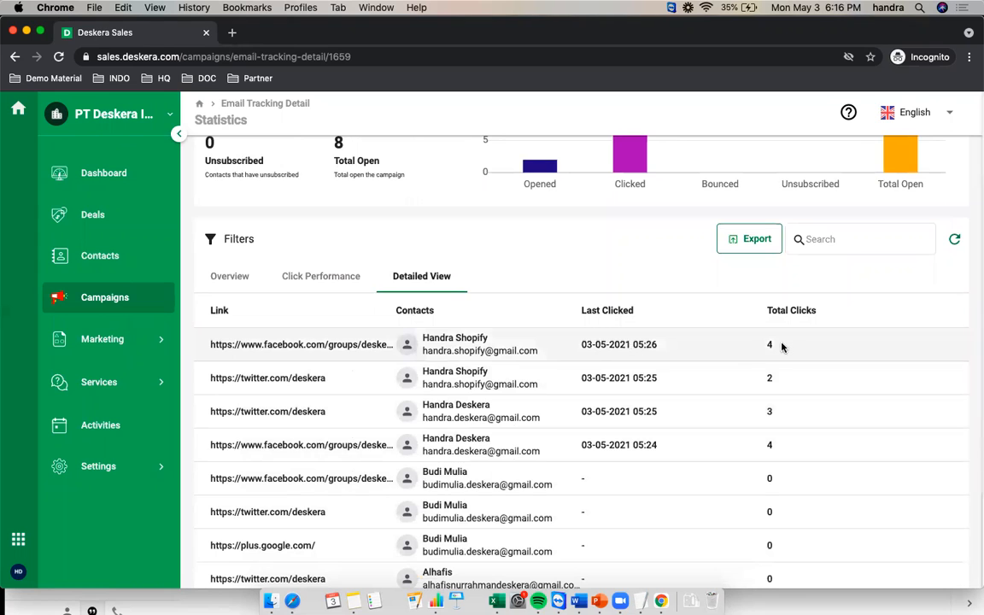
pyautogui.scroll(1, 596, 388)
pyautogui.scroll(3, 596, 387)
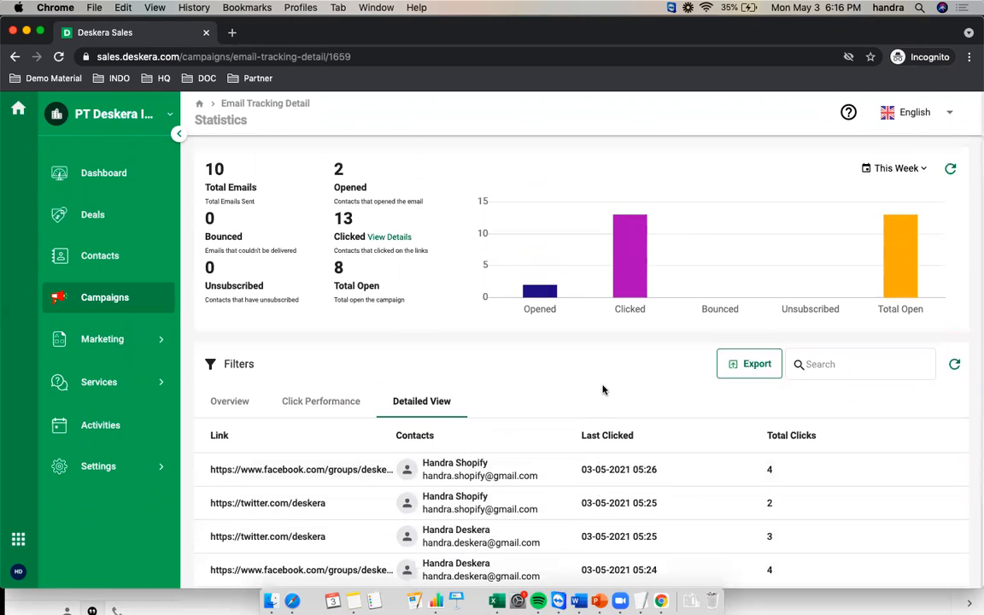
pyautogui.click(230, 398)
pyautogui.click(234, 364)
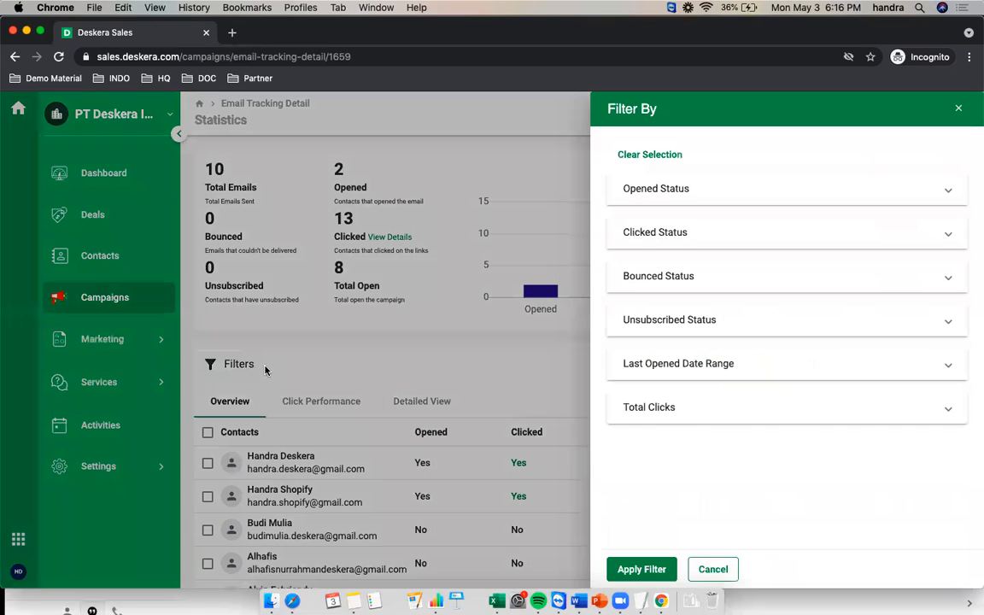
pyautogui.click(696, 204)
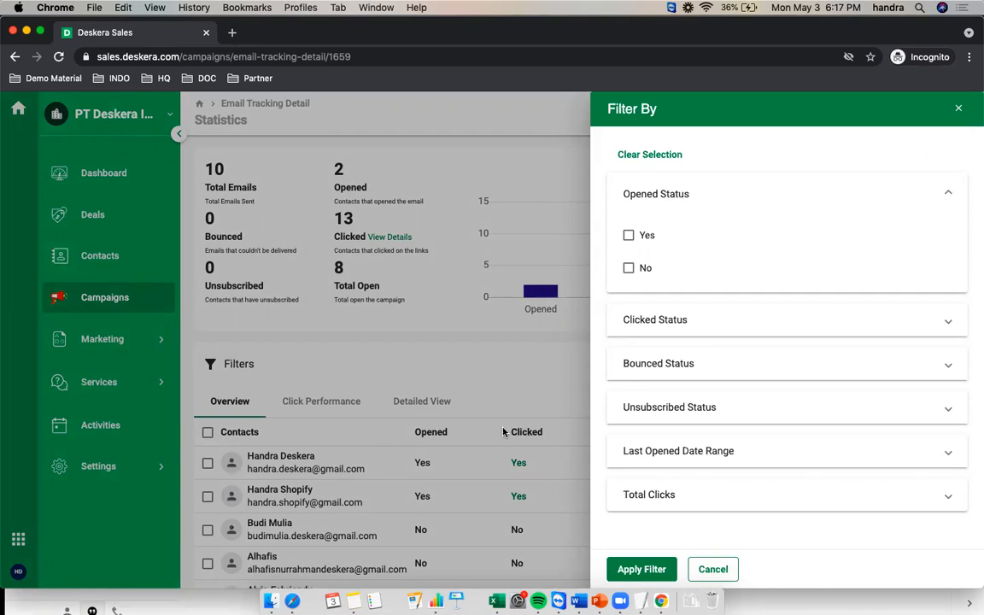
pyautogui.click(662, 328)
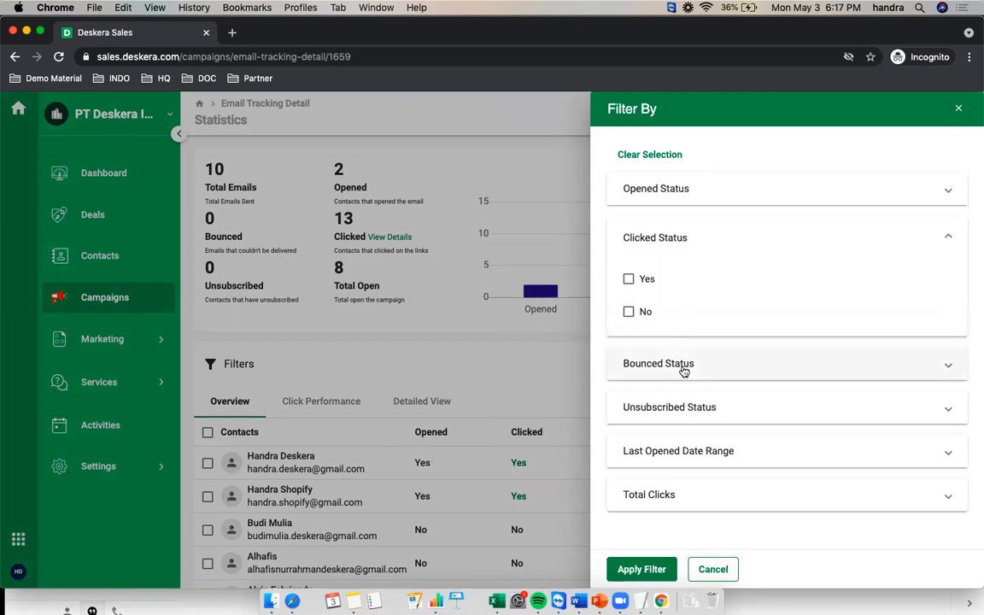
pyautogui.click(680, 367)
pyautogui.click(677, 409)
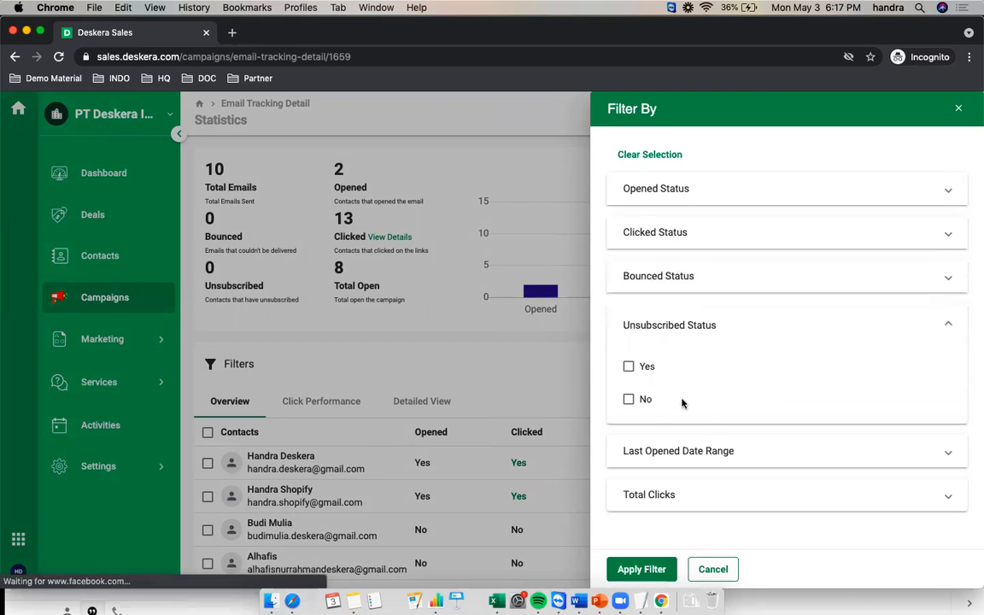
pyautogui.click(709, 460)
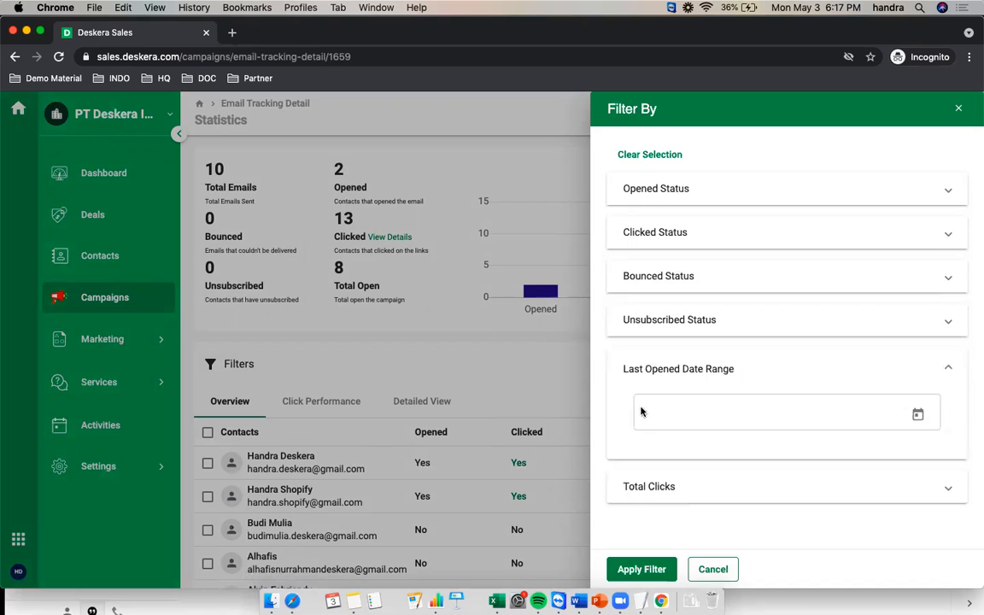
pyautogui.click(674, 487)
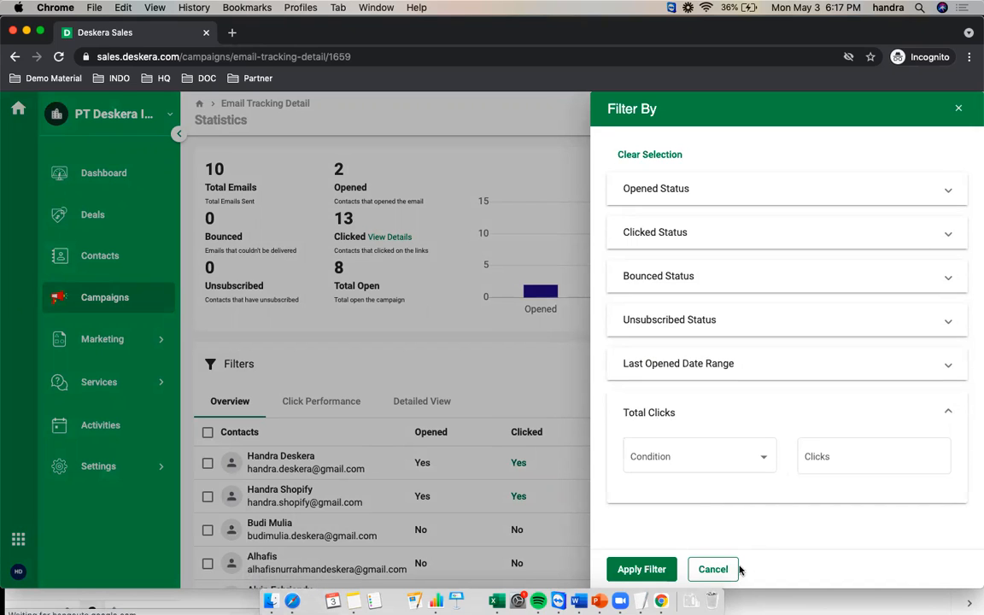
pyautogui.click(714, 569)
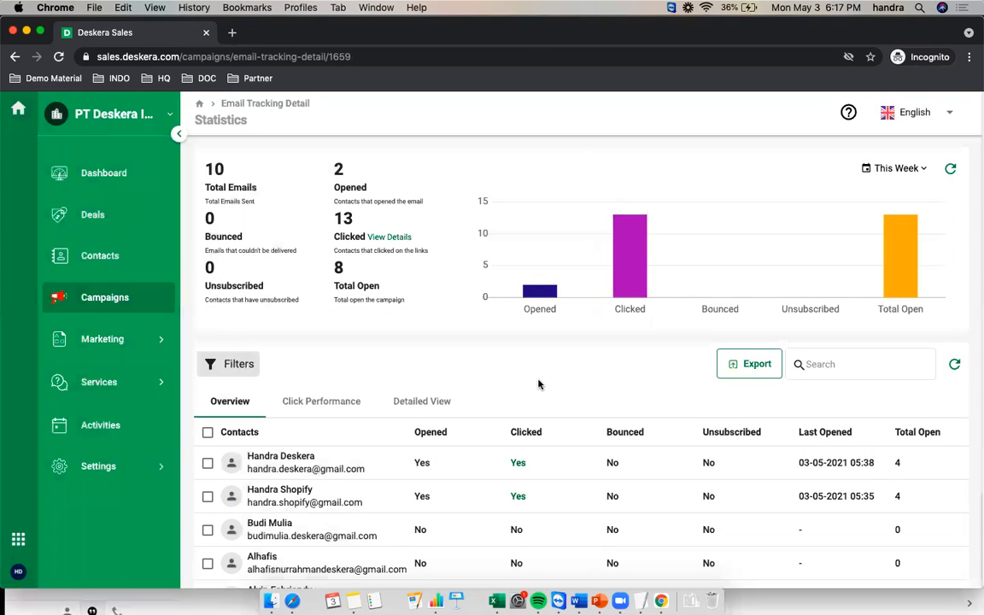
# Go back to the Campaigns list and start a new campaign with + Add Campaign
pyautogui.click(107, 299)
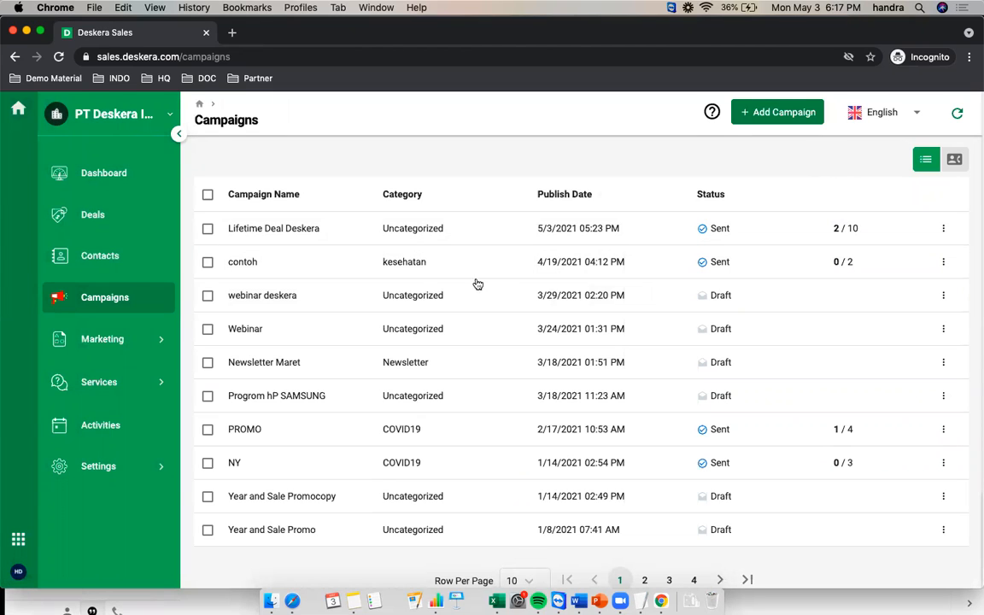
pyautogui.click(771, 116)
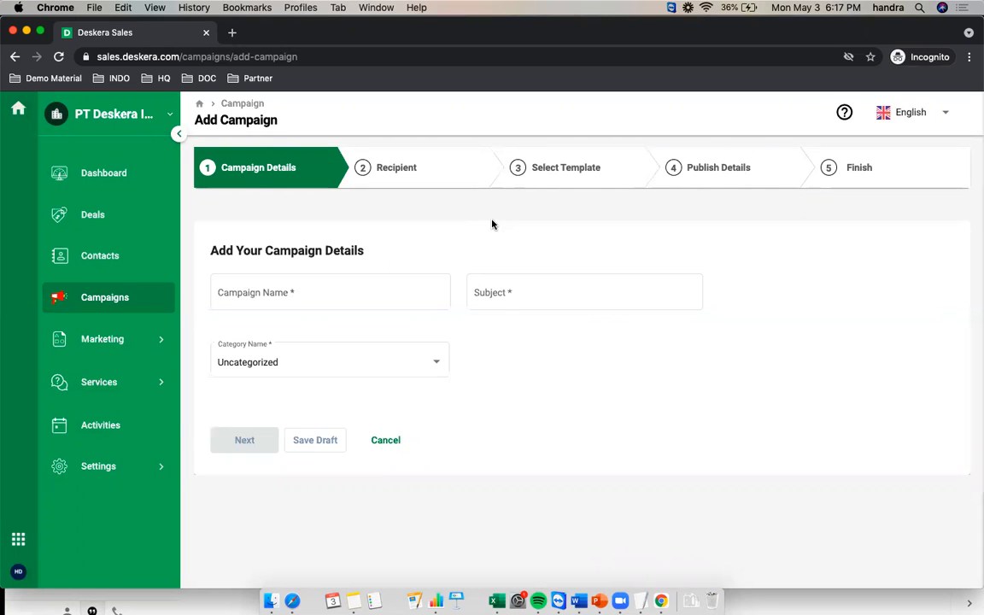
# Enter campaign name 'LTD Campaign' and subject 'Lifetime Promo Untuk Partner Deskera'
pyautogui.click(281, 293)
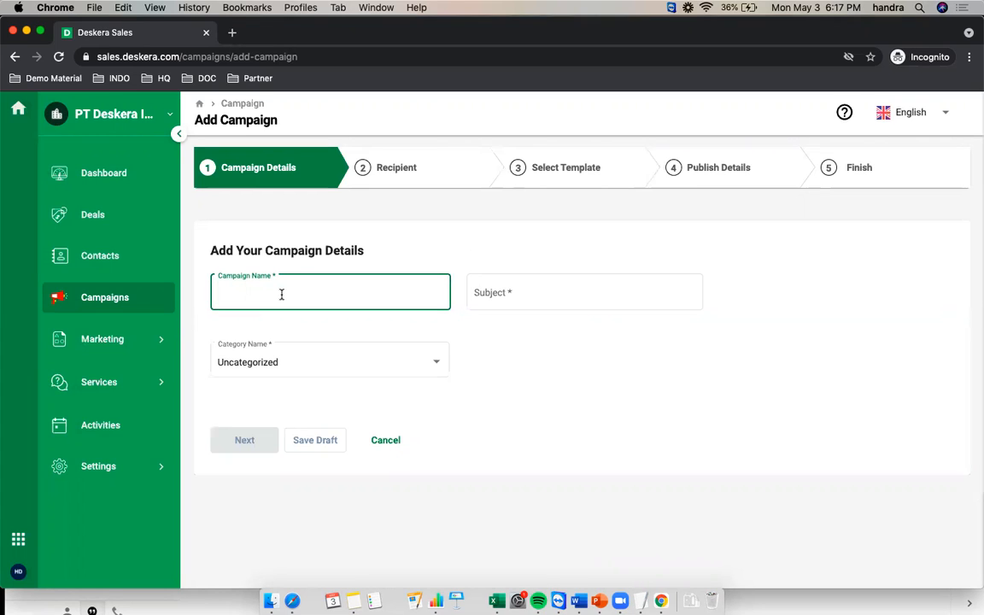
pyautogui.write('LTD')
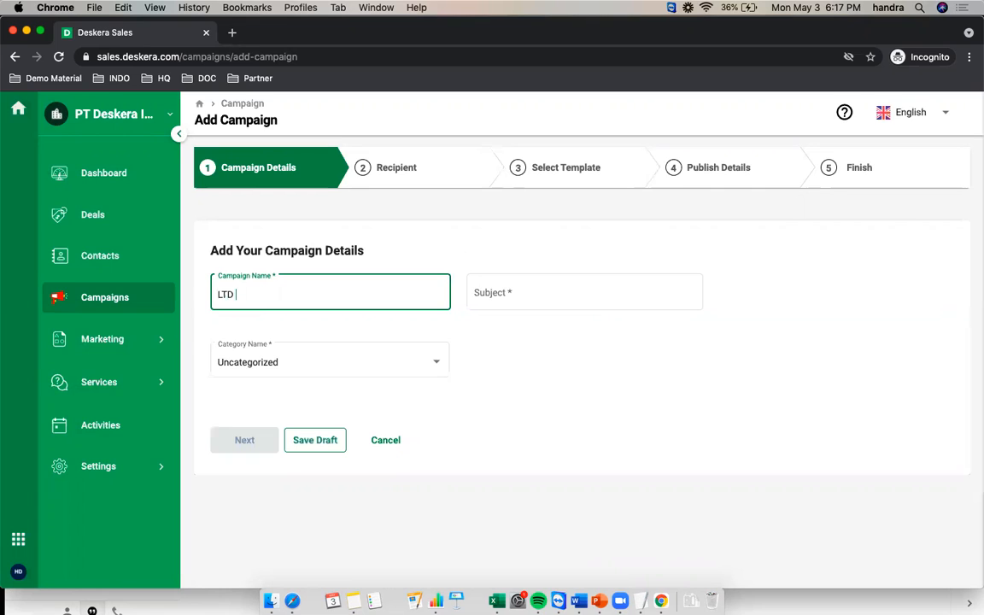
pyautogui.write(' Campaign')
pyautogui.click(485, 290)
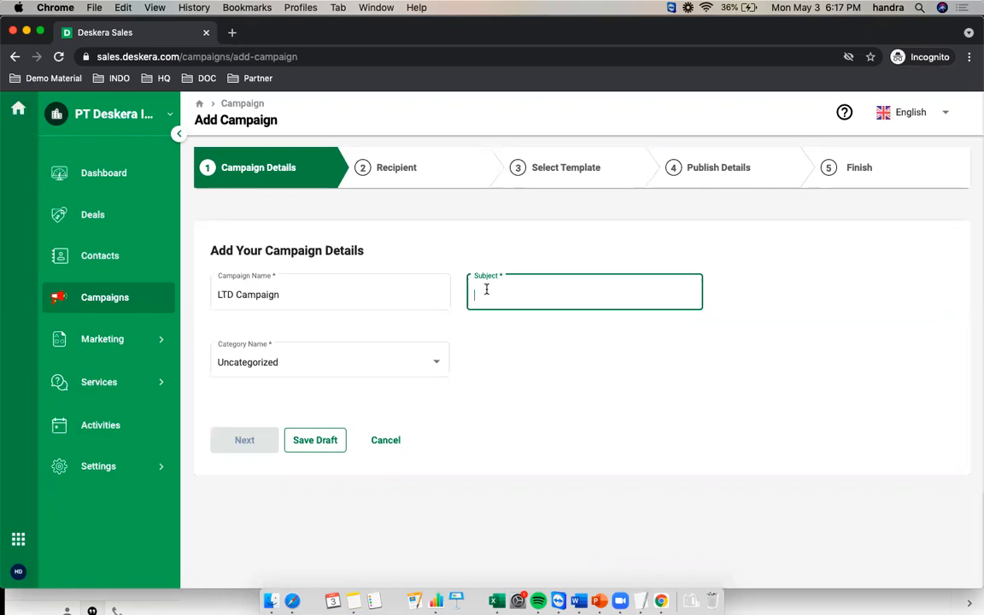
pyautogui.write('Life')
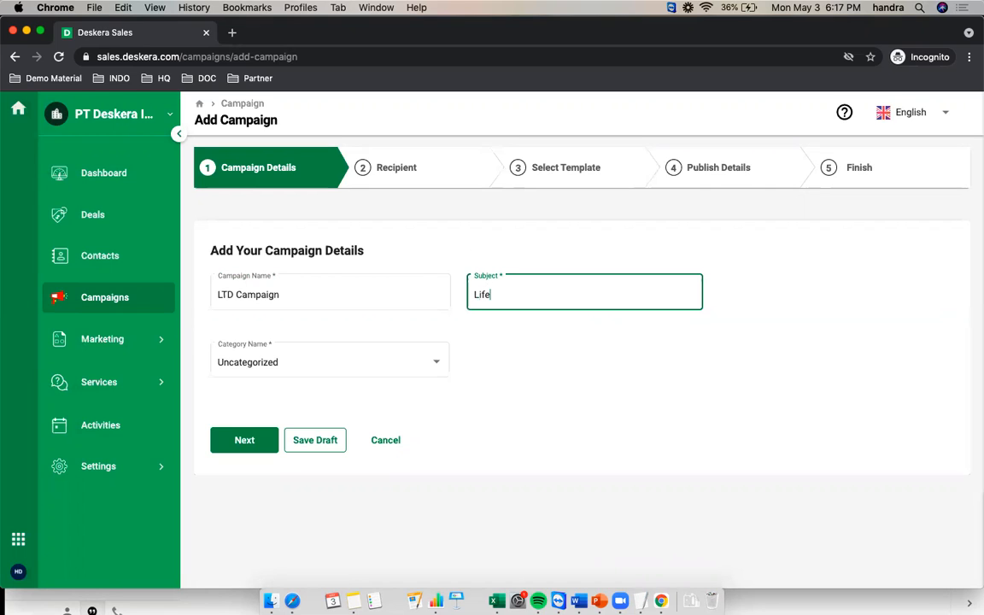
pyautogui.write('time Promo Untuk Partner Deskera')
# Set the campaign category to Promosi Sales
pyautogui.click(485, 382)
pyautogui.click(433, 366)
pyautogui.scroll(-5, 310, 488)
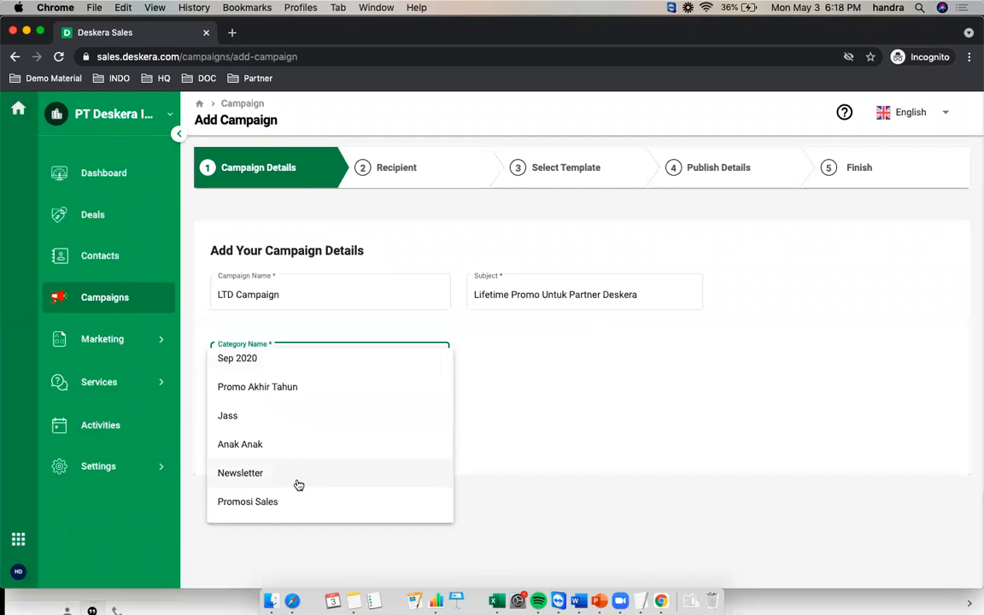
pyautogui.scroll(-2, 297, 484)
pyautogui.click(399, 453)
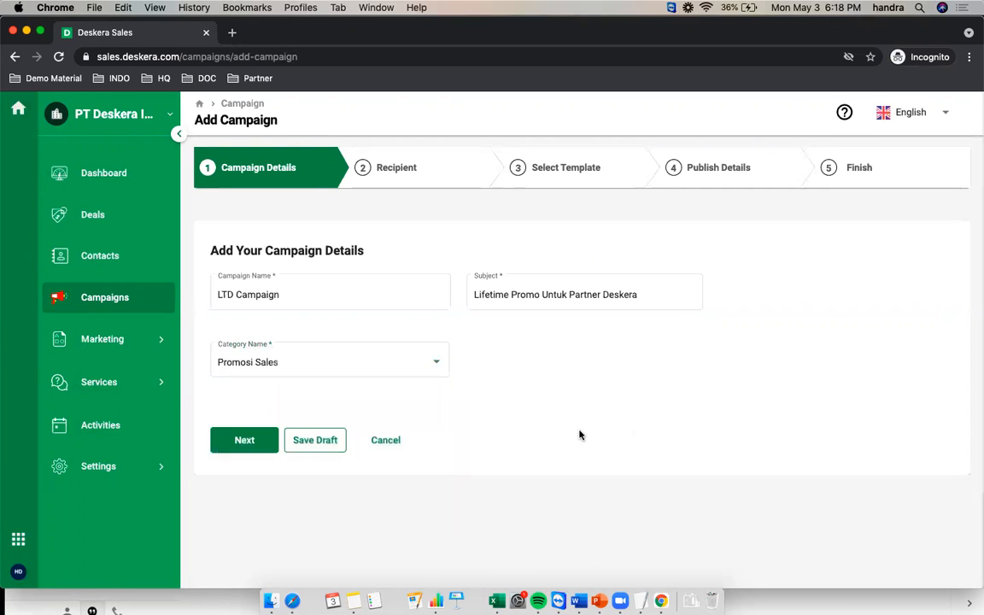
pyautogui.click(283, 369)
pyautogui.scroll(-2, 306, 401)
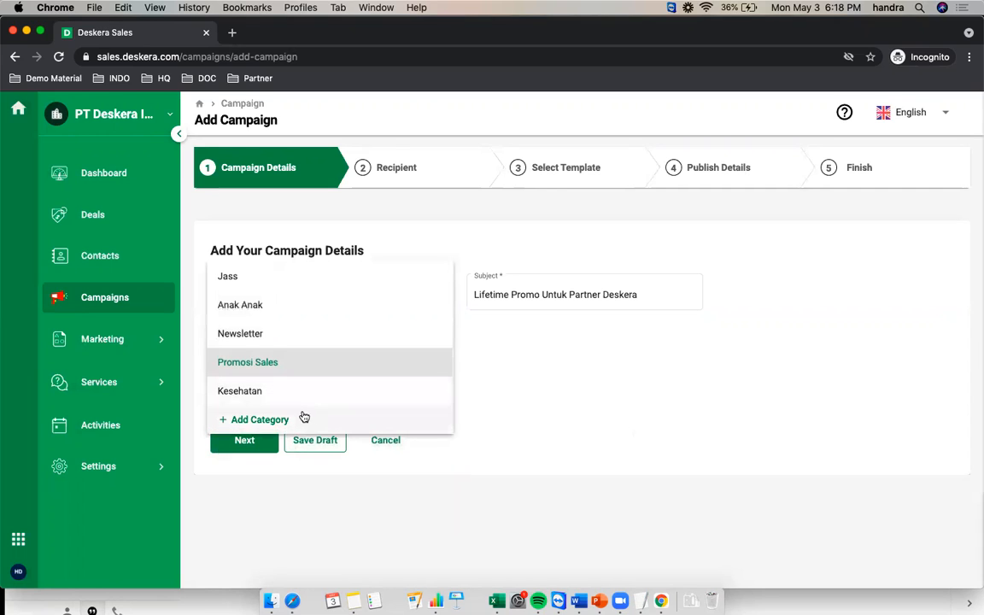
pyautogui.click(734, 414)
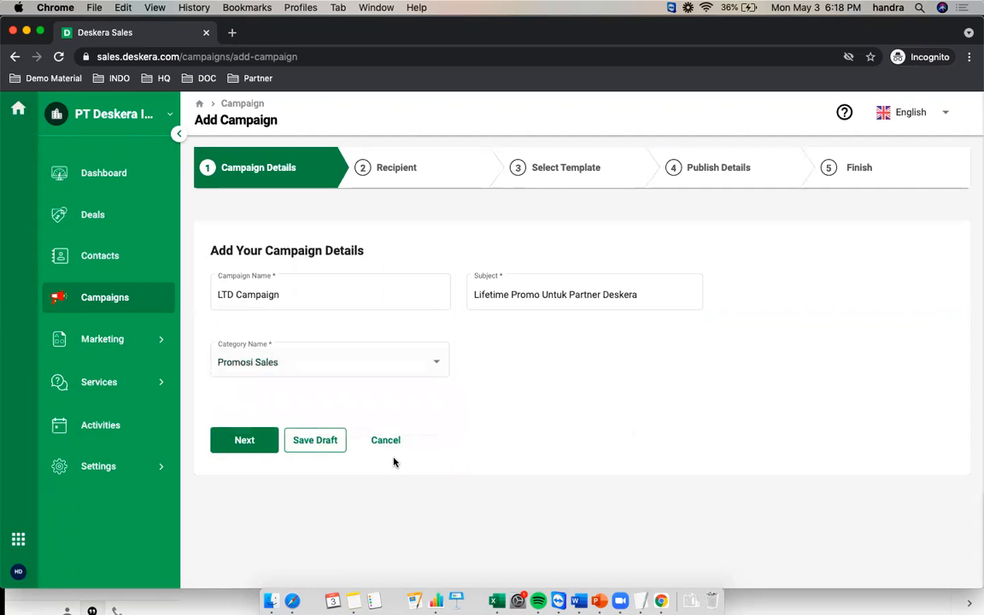
# Continue to recipients, keep the Partner segment, and view the My Templates list
pyautogui.click(240, 447)
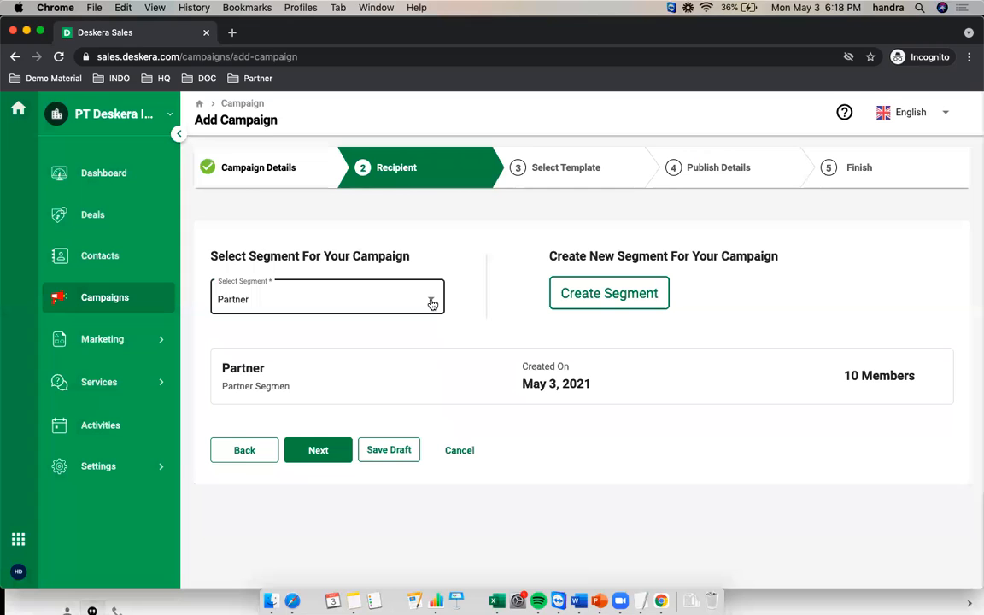
pyautogui.click(345, 306)
pyautogui.click(464, 316)
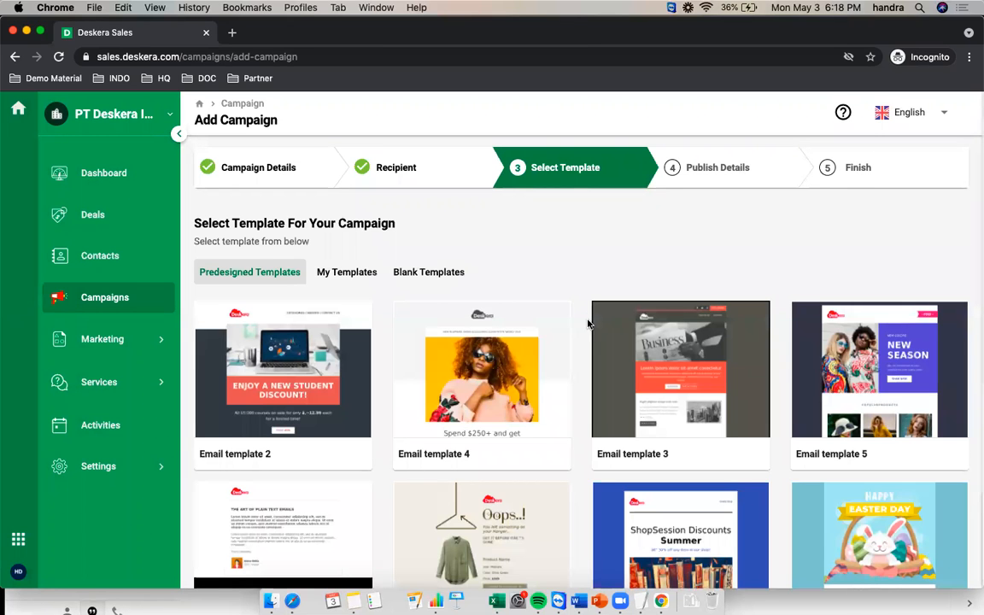
pyautogui.click(348, 273)
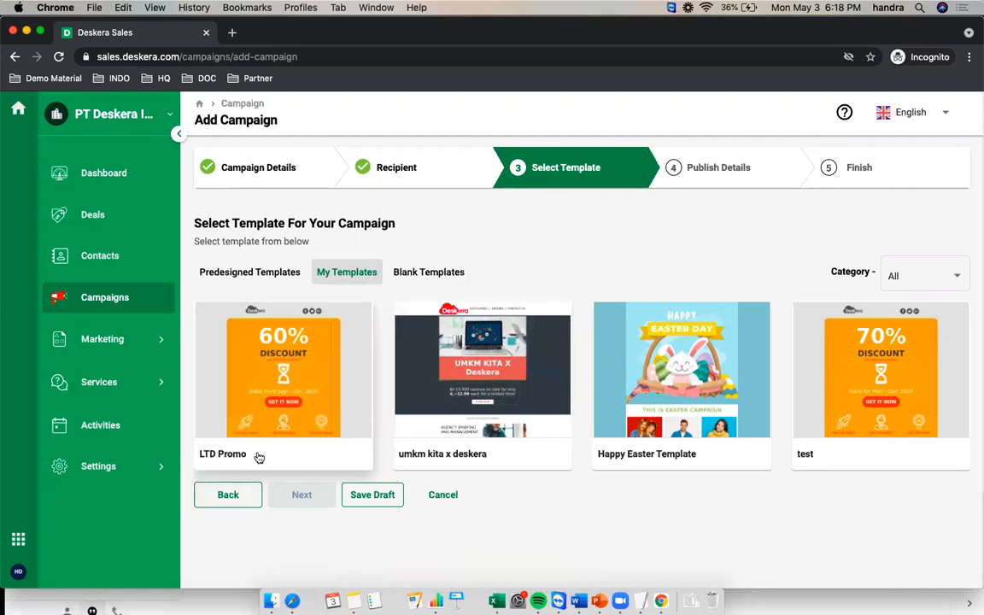
# Use the LTD Promo template card to open its LIFETIME DEAL design in the editor
pyautogui.moveTo(265, 398)
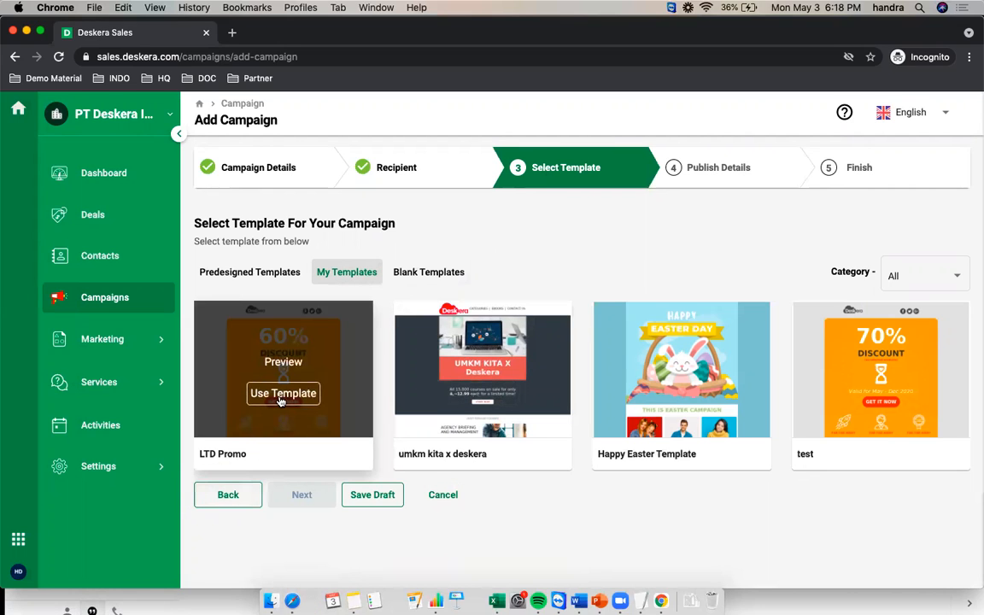
pyautogui.click(274, 398)
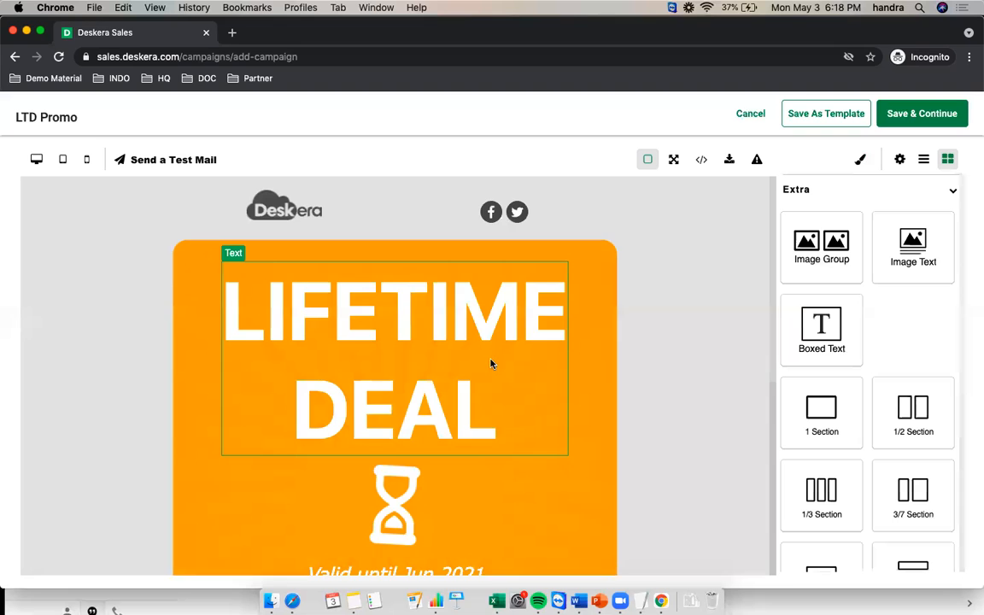
# Save the LTD Campaign email design and check it is listed as Edited in Select Template
pyautogui.scroll(-5, 488, 386)
pyautogui.scroll(5, 488, 386)
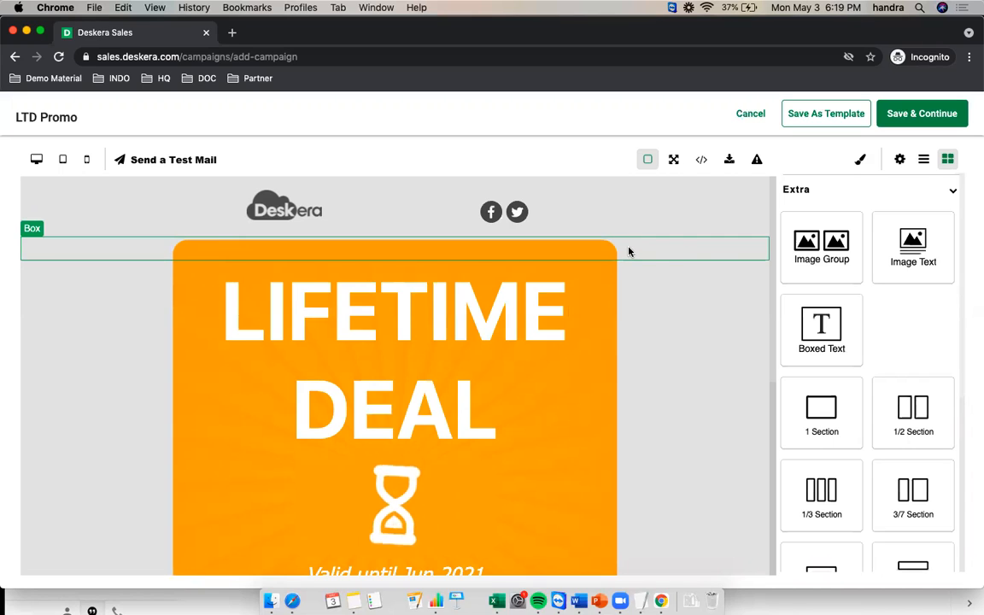
pyautogui.click(925, 117)
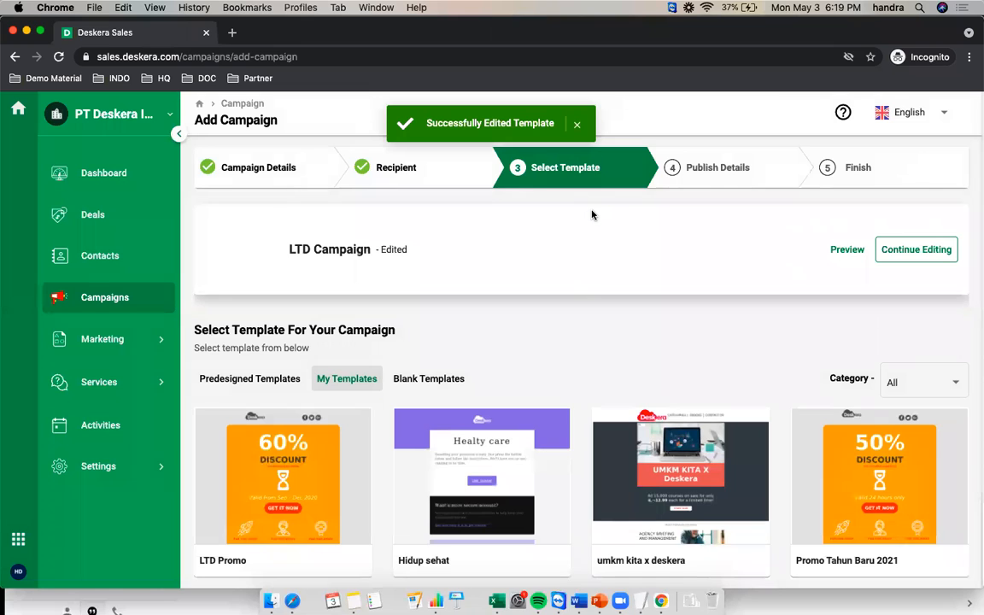
pyautogui.scroll(-10, 568, 305)
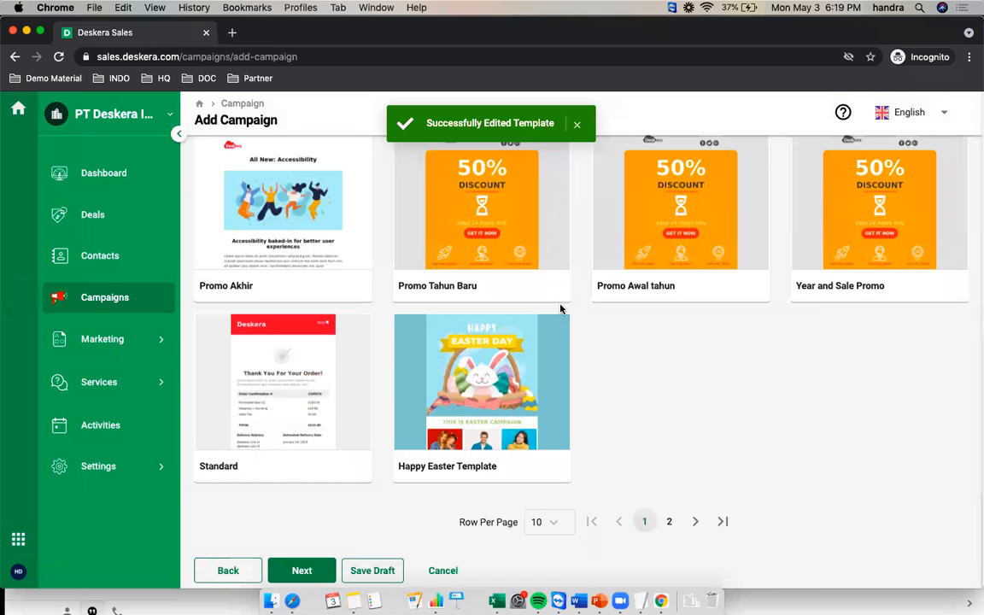
# Reach Publish Details and enable Use A Different Reply-To Address for the campaign
pyautogui.click(302, 570)
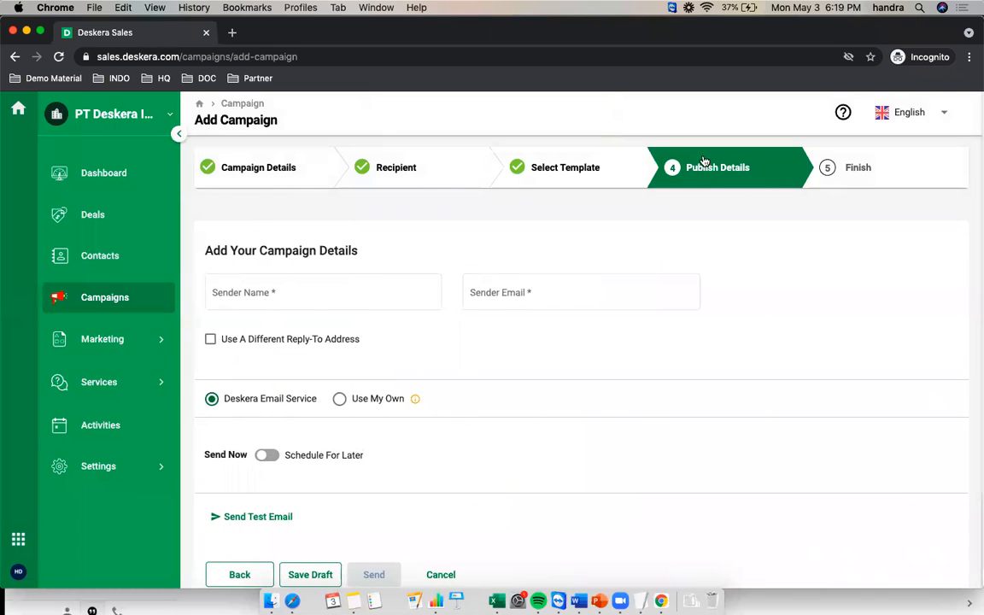
pyautogui.click(286, 295)
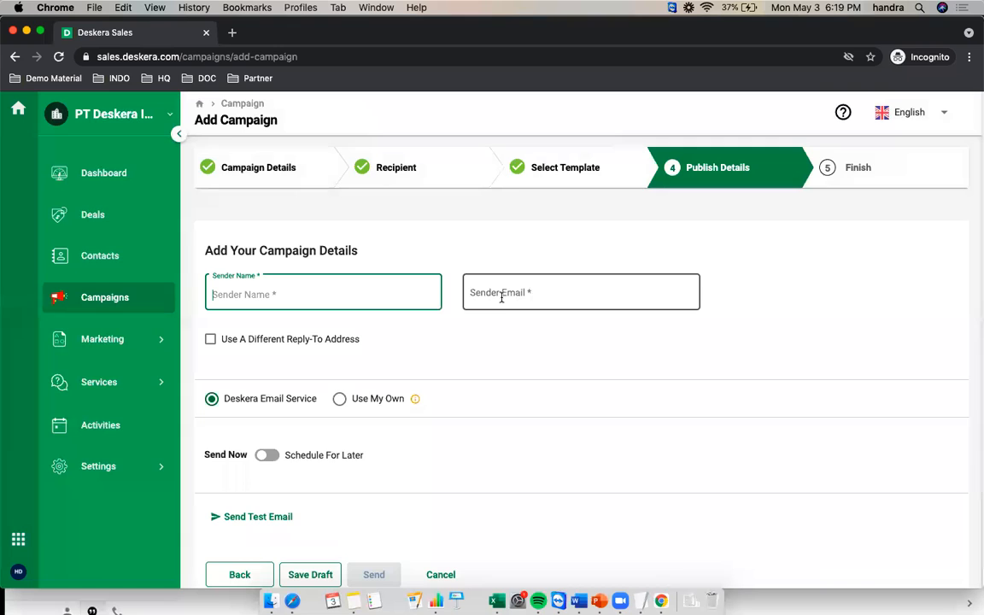
pyautogui.scroll(-1, 504, 299)
pyautogui.scroll(-1, 427, 391)
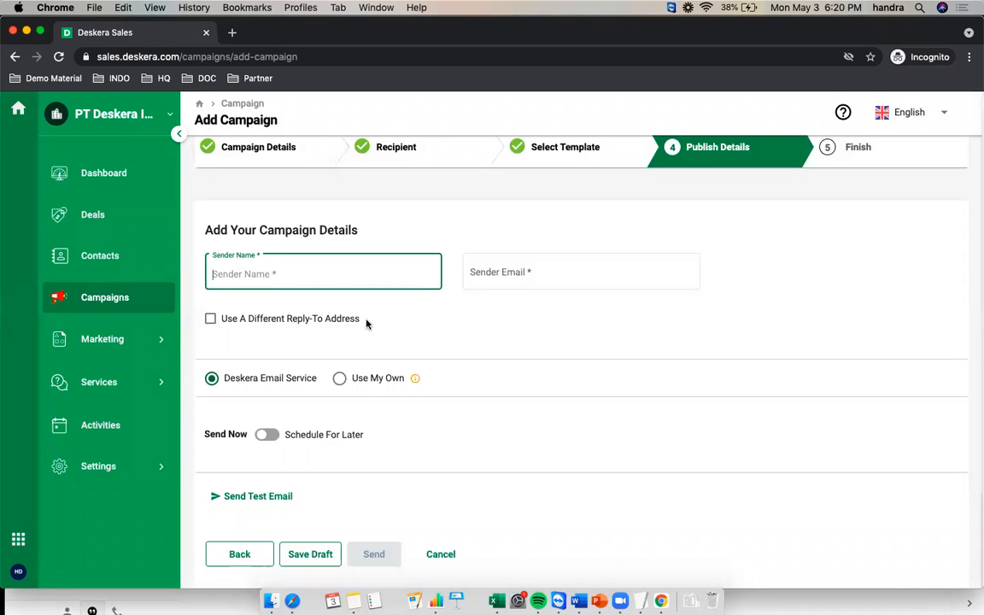
pyautogui.click(211, 320)
pyautogui.click(511, 334)
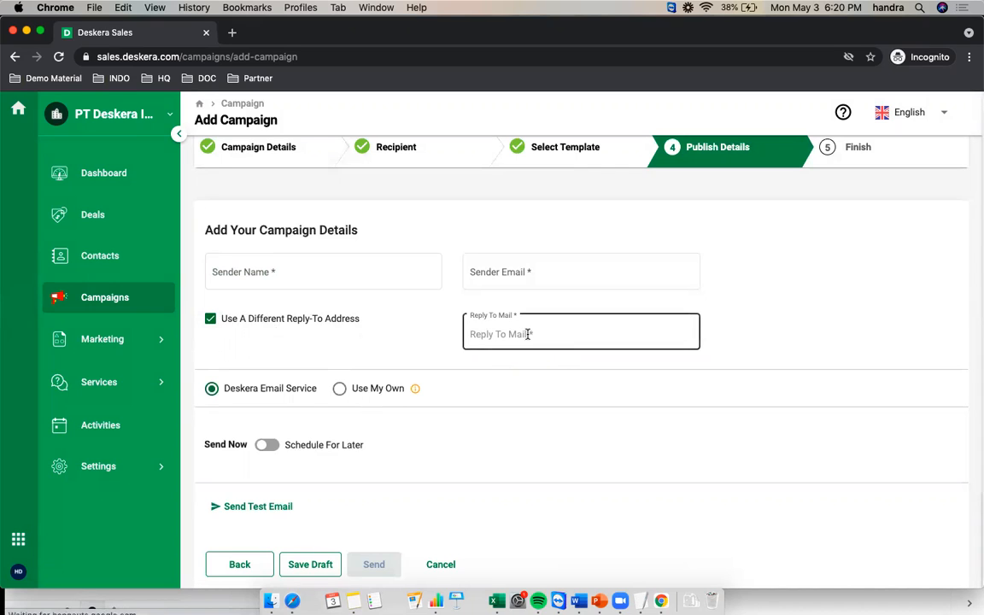
pyautogui.click(494, 273)
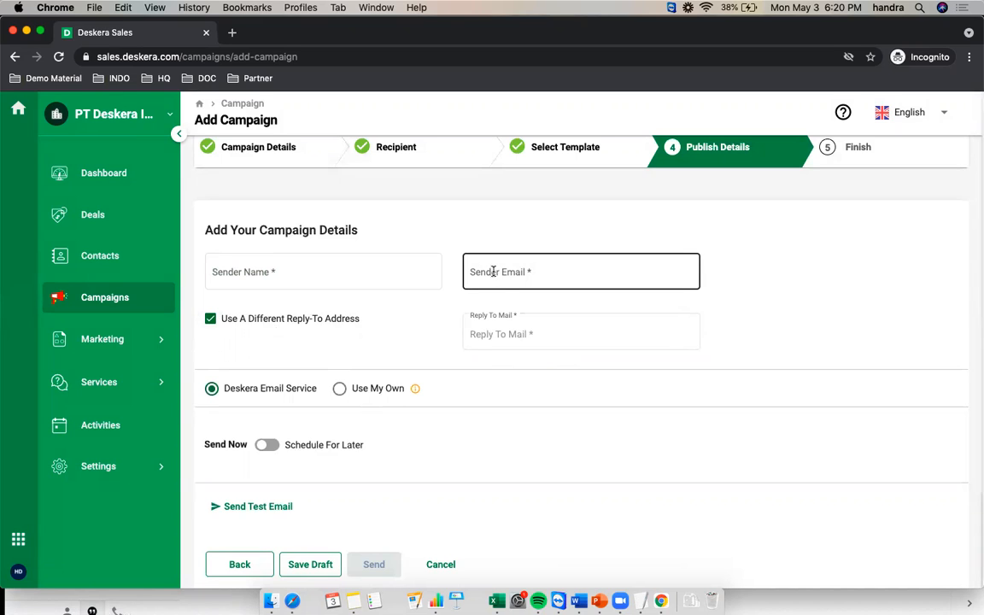
# Leave the reply-to field and switch the sender option to Use My Own email account
pyautogui.click(503, 332)
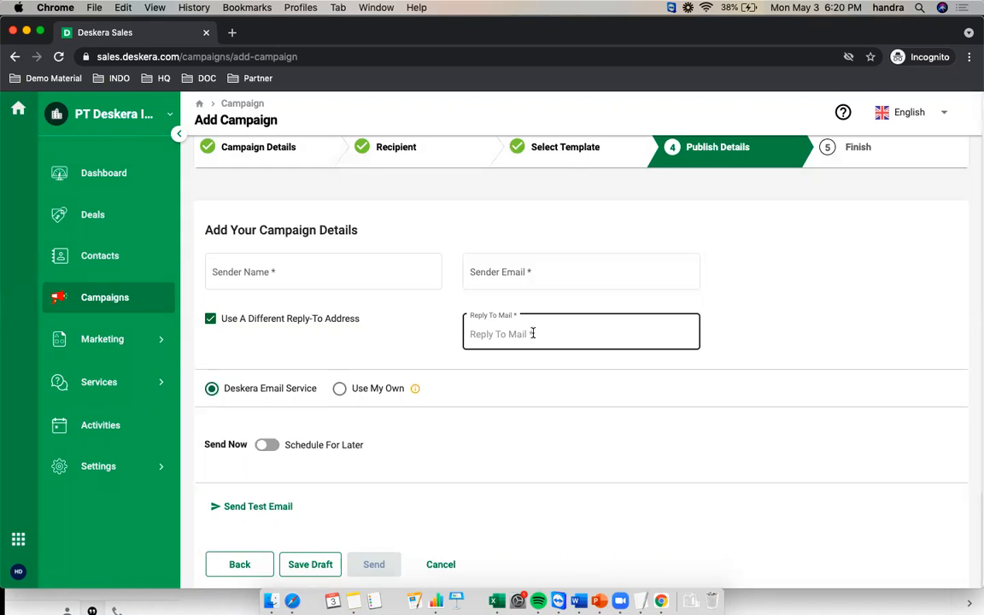
pyautogui.click(550, 376)
pyautogui.scroll(-1, 550, 380)
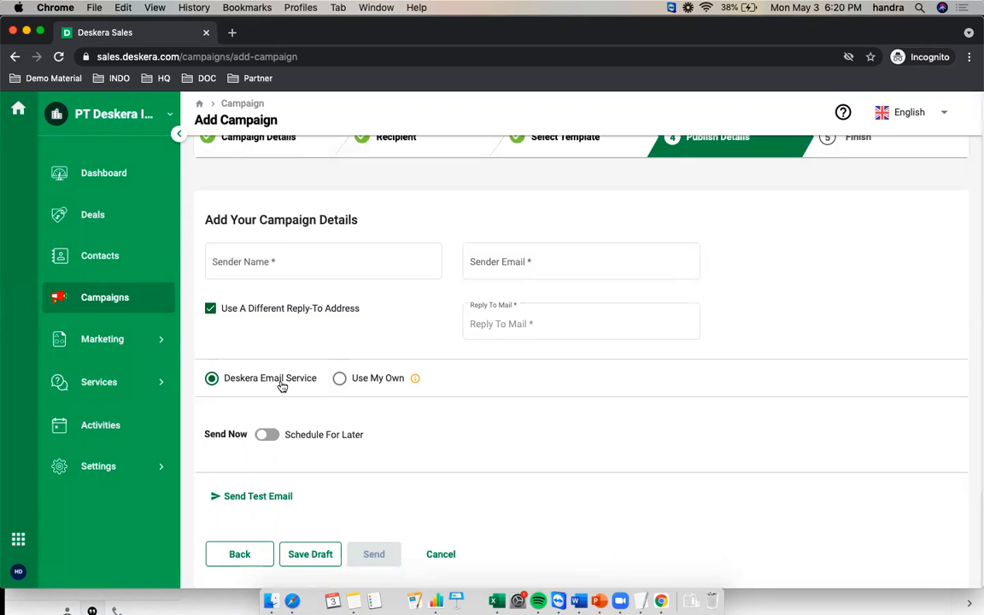
pyautogui.click(340, 381)
# Review the Add Email sender-account form, cancel it unsaved, and reselect Deskera Email Service
pyautogui.scroll(-1, 406, 427)
pyautogui.click(327, 444)
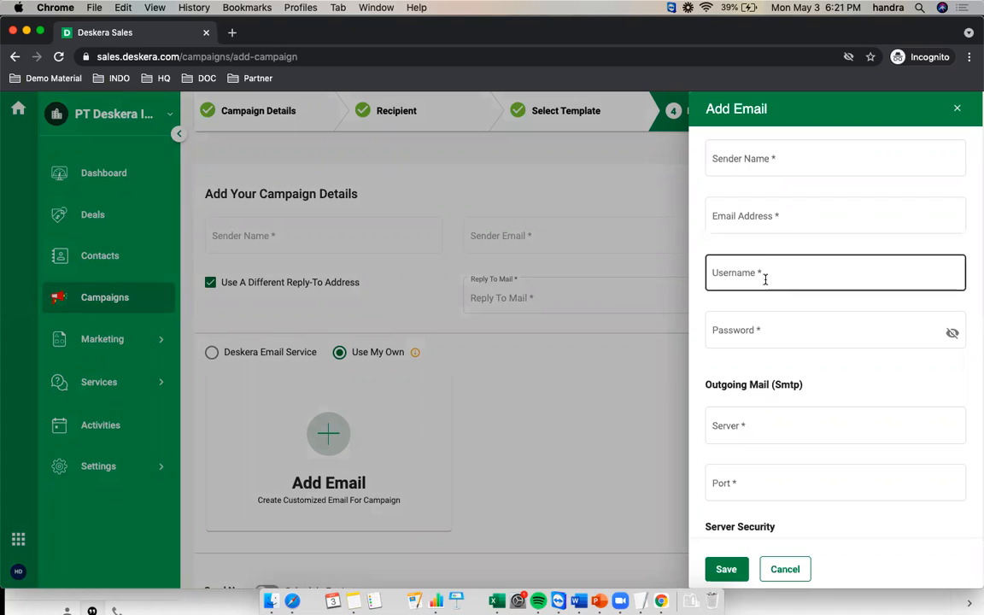
pyautogui.scroll(-1, 797, 358)
pyautogui.scroll(-2, 797, 357)
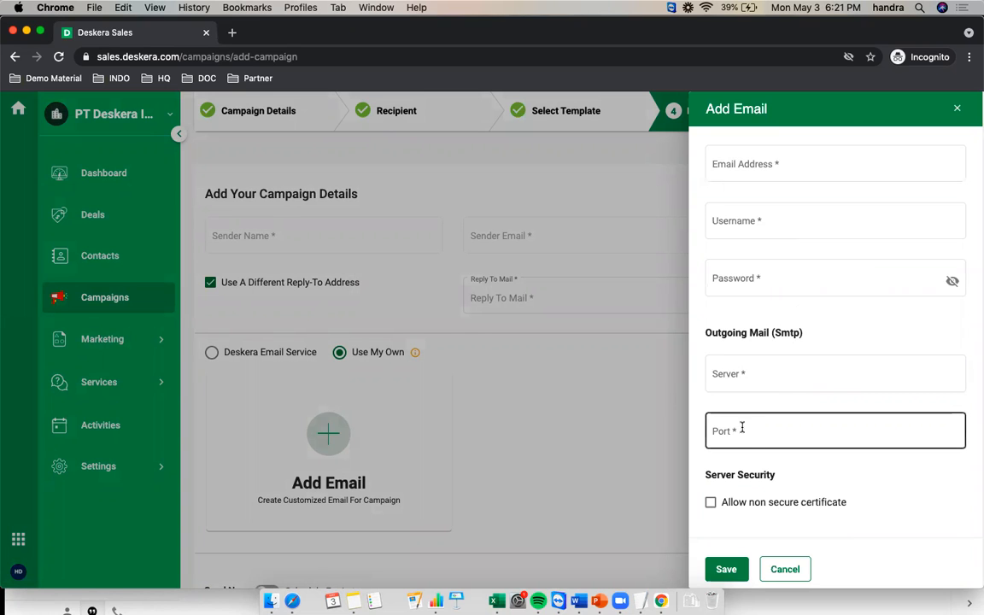
pyautogui.click(800, 571)
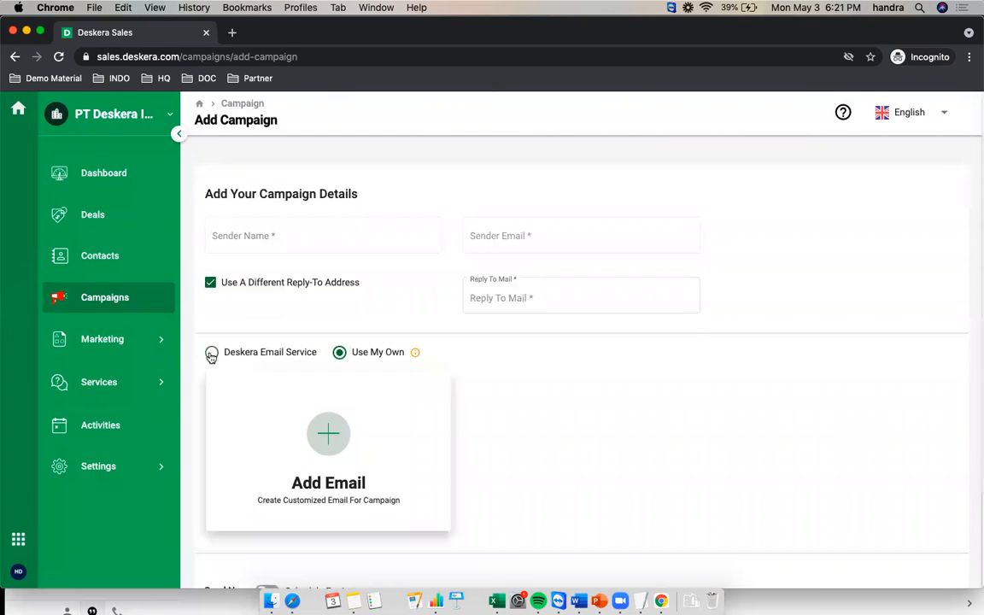
pyautogui.click(211, 377)
# Enter the sender's name and pick the suggested sender e-mail address
pyautogui.click(286, 261)
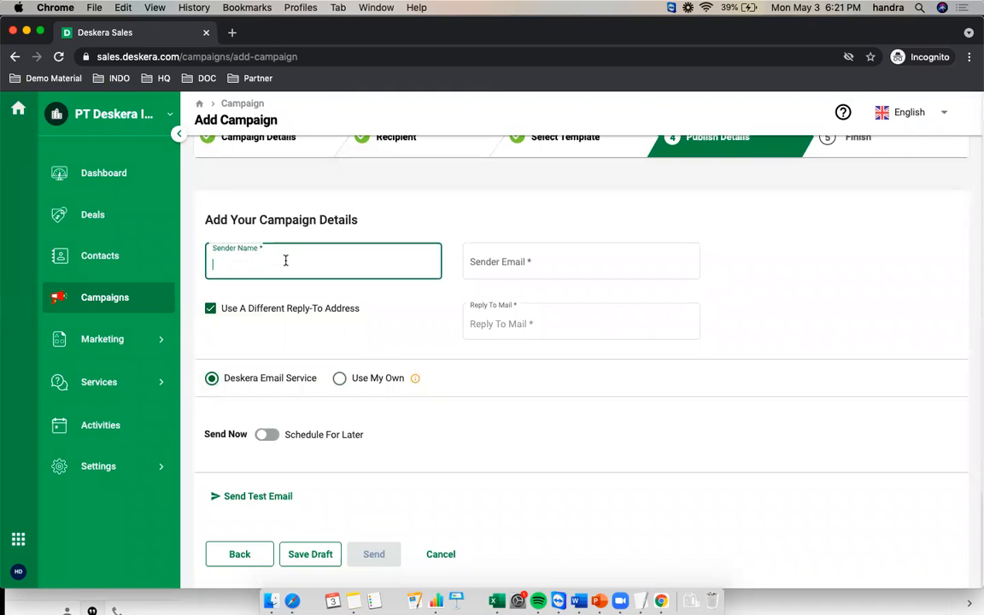
pyautogui.write('Handra')
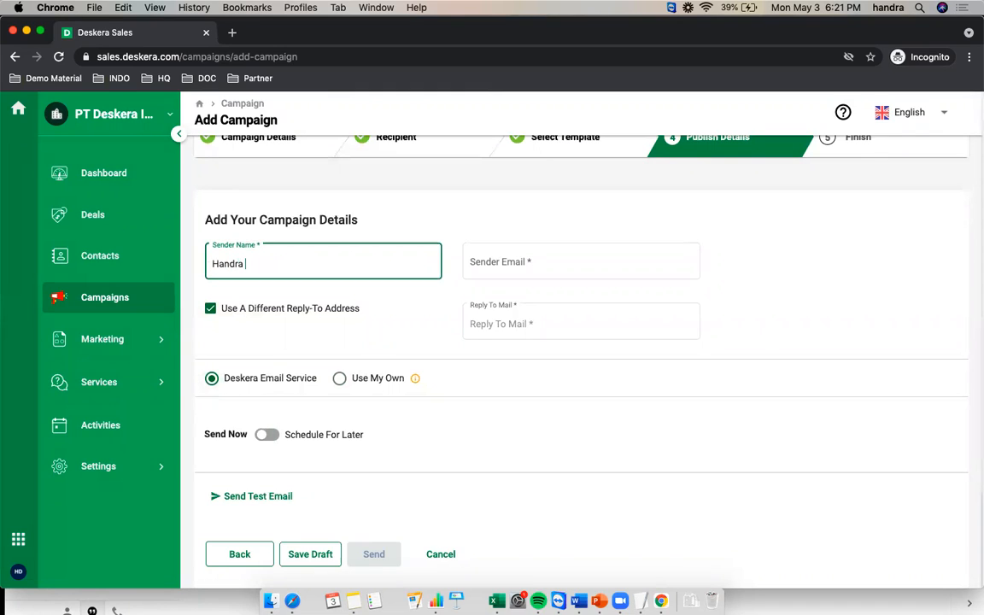
pyautogui.write(' dari Deskera Indonesia')
pyautogui.press('Tab')
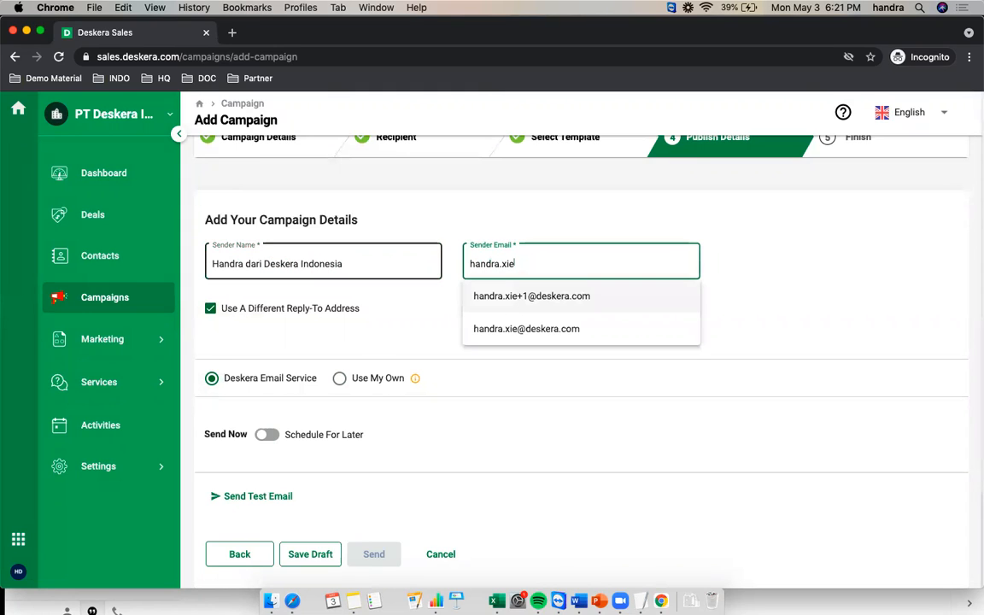
pyautogui.click(511, 334)
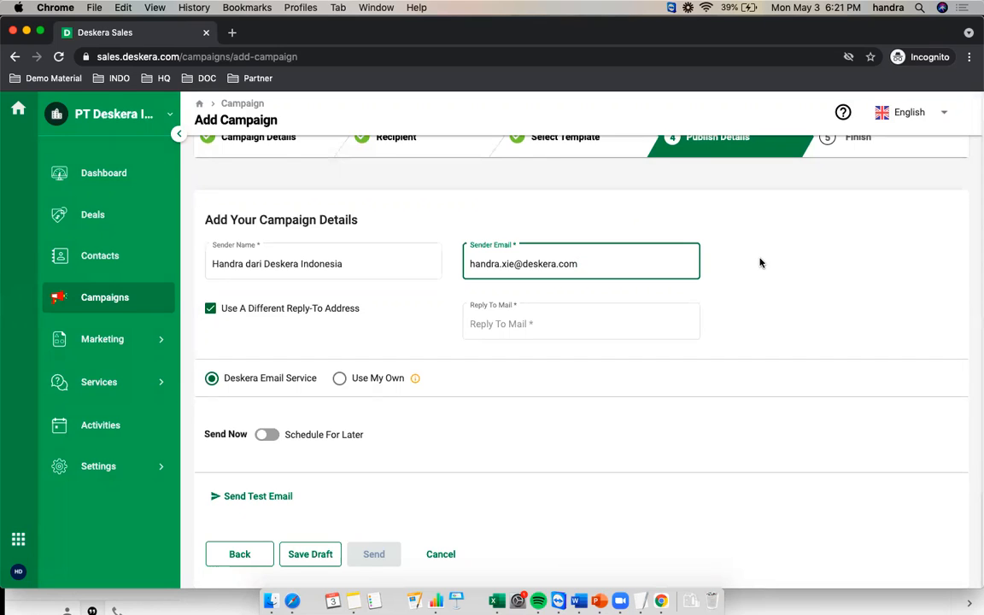
# Untick Use A Different Reply-To Address
pyautogui.scroll(1, 709, 282)
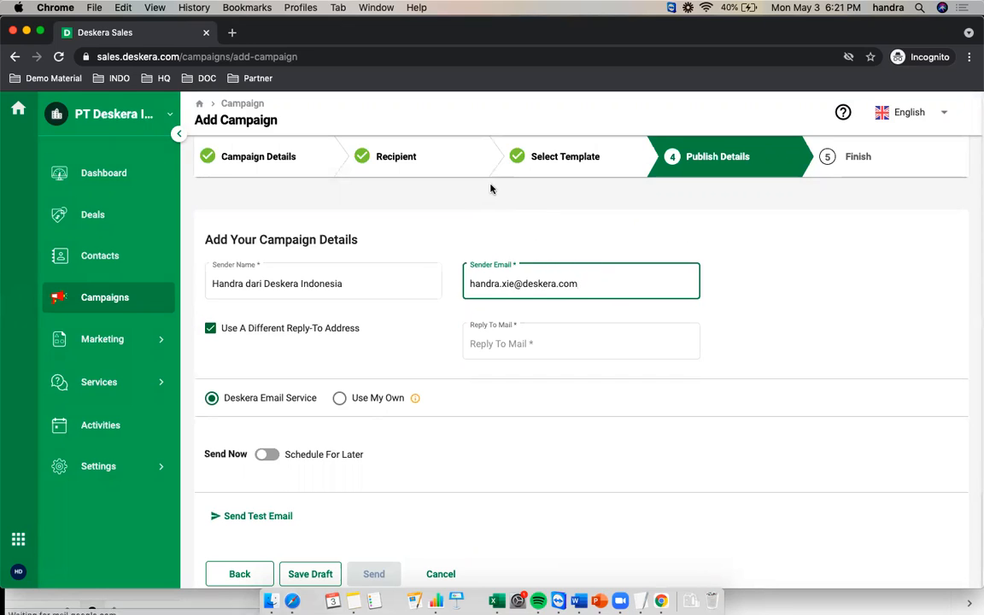
pyautogui.click(211, 329)
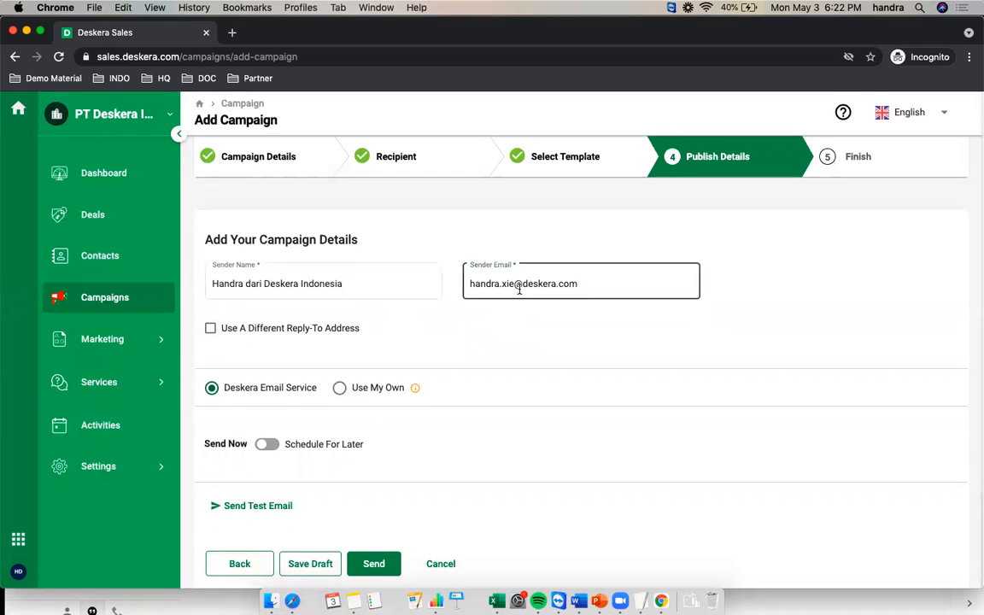
pyautogui.scroll(-1, 505, 282)
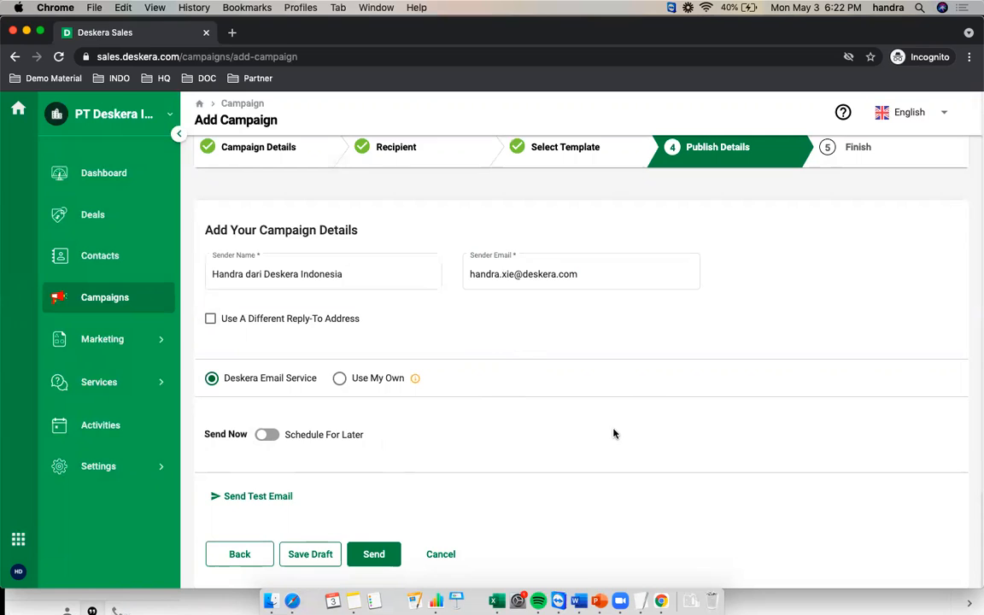
# Turn on Schedule For Later, set the publish date to May 4, 2021 at 02:20 PM, and schedule
pyautogui.click(265, 435)
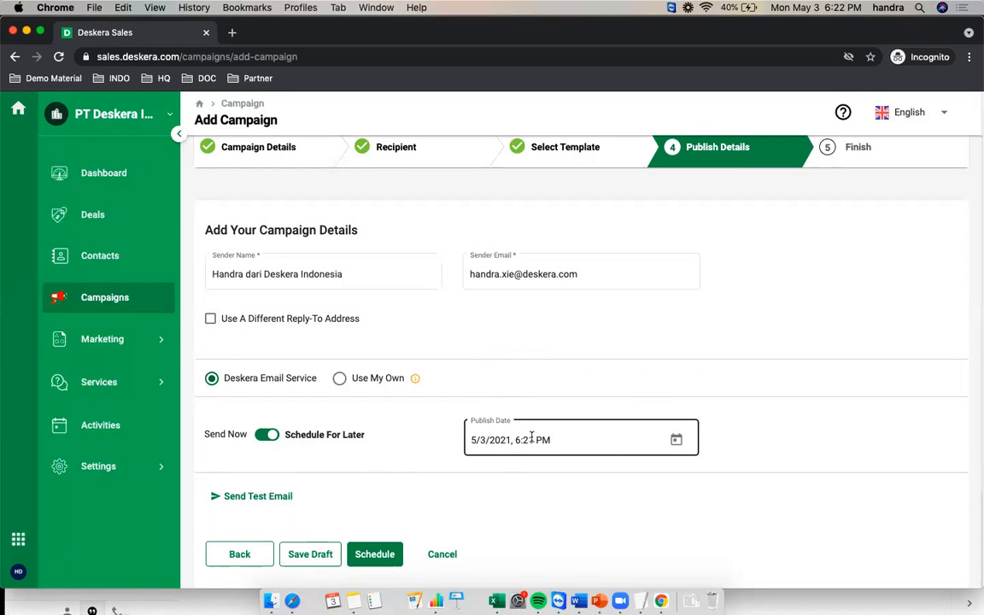
pyautogui.click(677, 441)
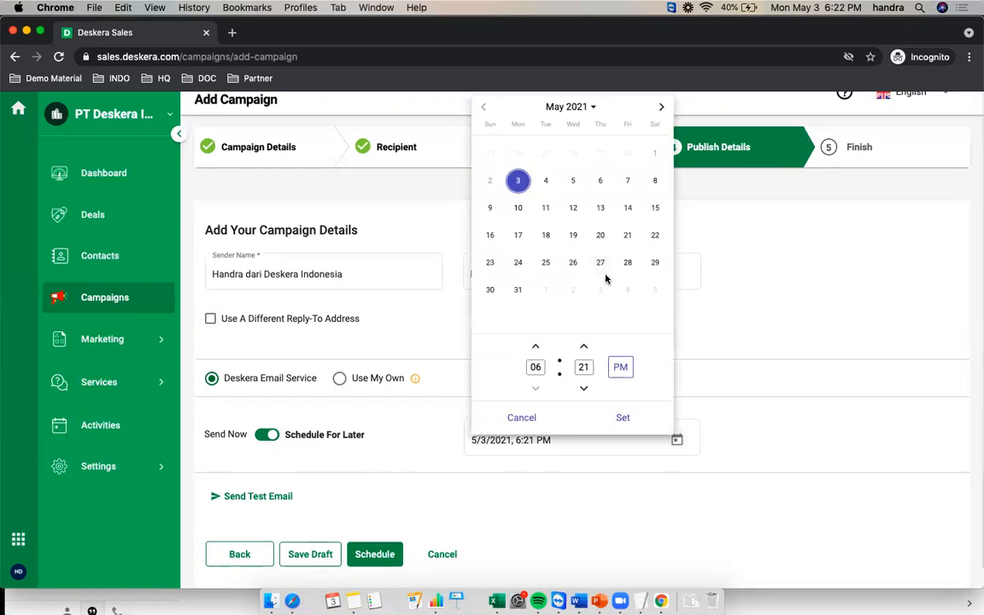
pyautogui.click(547, 185)
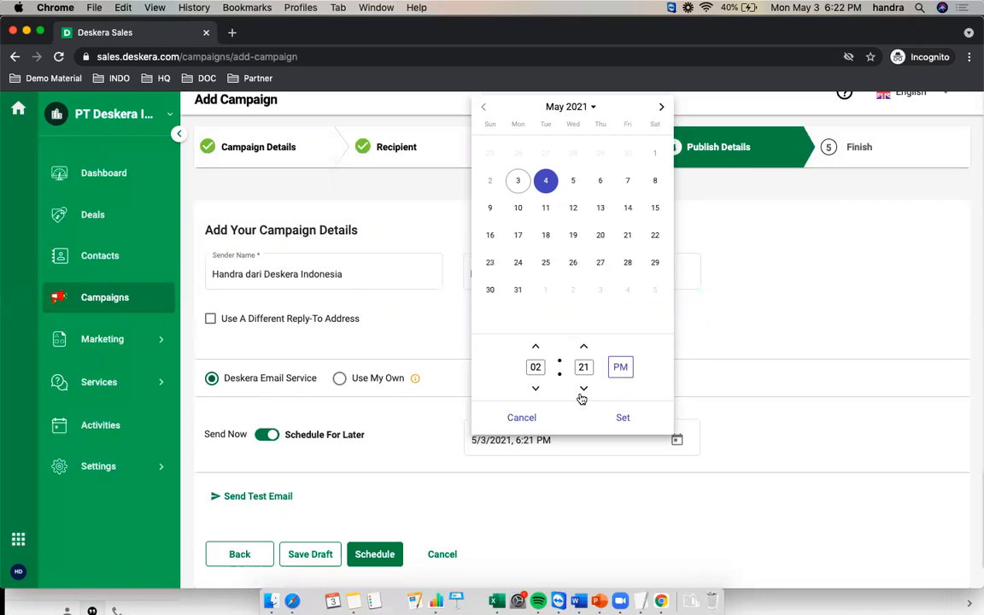
pyautogui.click(633, 425)
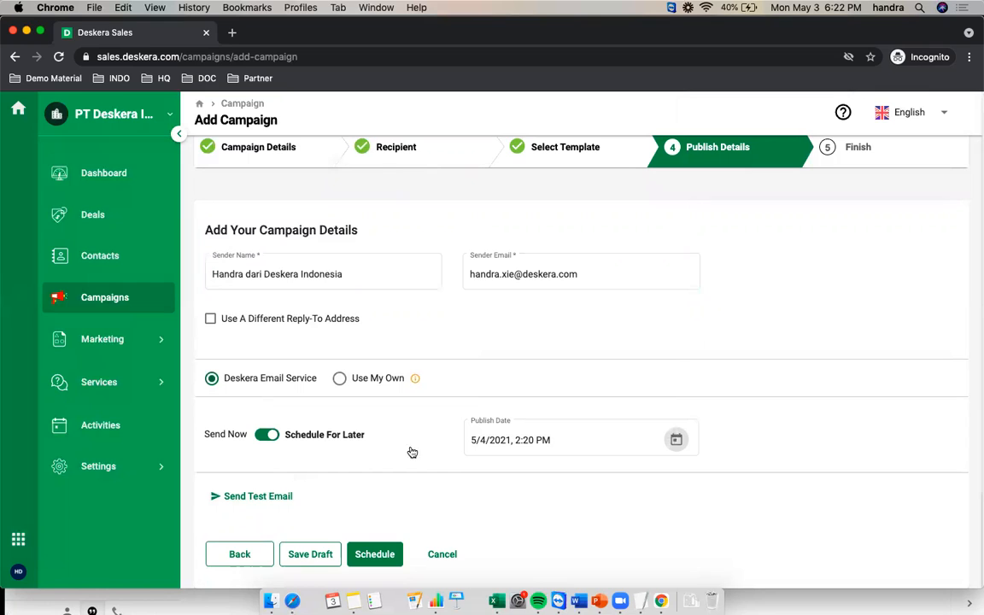
pyautogui.click(376, 556)
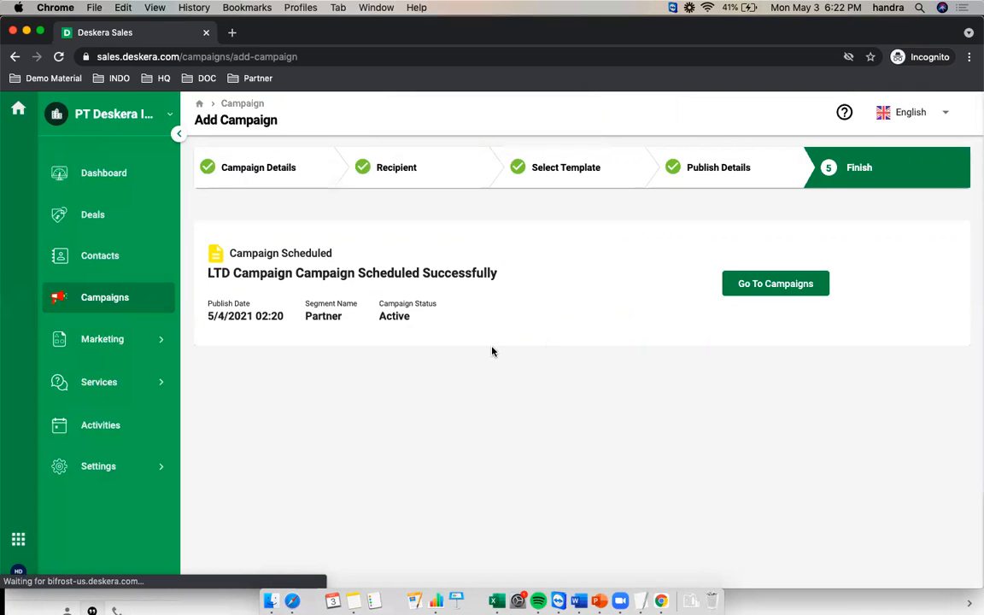
# Check the summary's publish date, Partner segment and Active status, then go to Campaigns
pyautogui.doubleClick(221, 316)
pyautogui.moveTo(262, 316); pyautogui.dragTo(304, 314)
pyautogui.moveTo(405, 314); pyautogui.dragTo(436, 344)
pyautogui.click(417, 331)
pyautogui.click(773, 286)
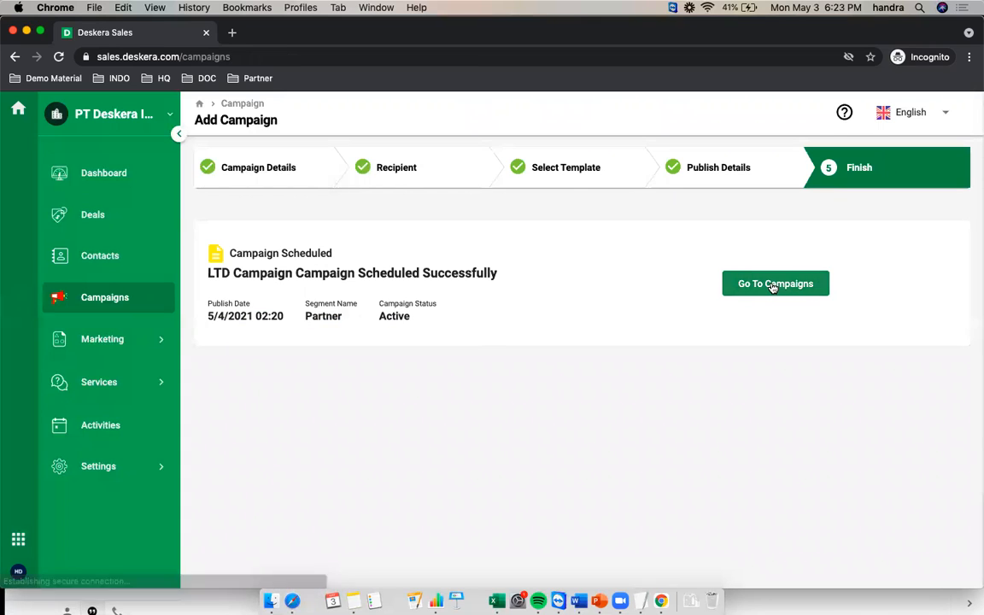